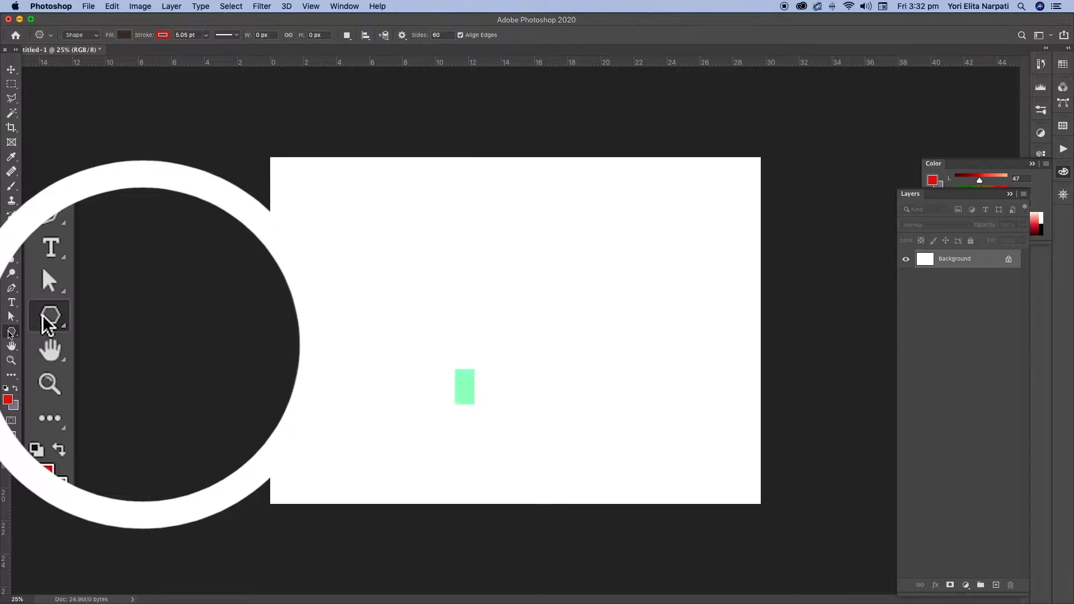
Set the Polygon Tool to Shape mode with no fill and a 1 pt stroke
right_click(10, 333)
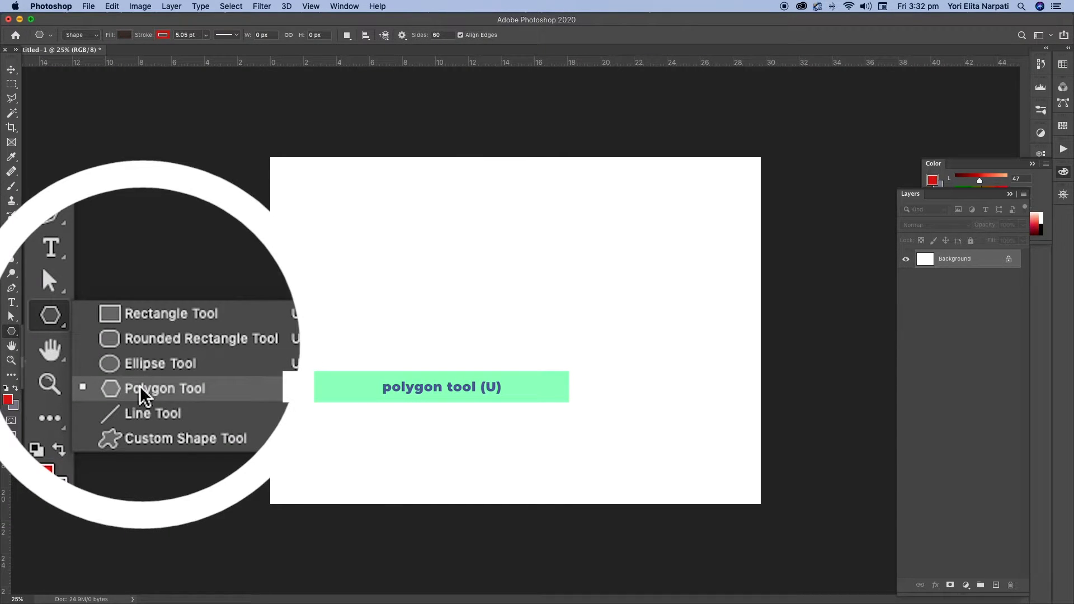
left_click(50, 364)
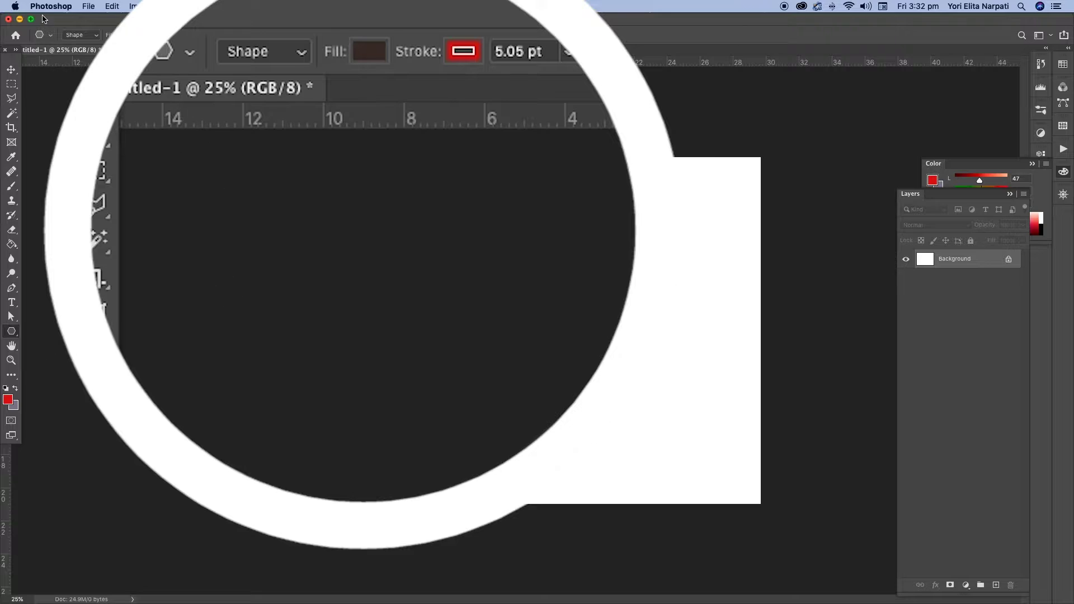
left_click(80, 35)
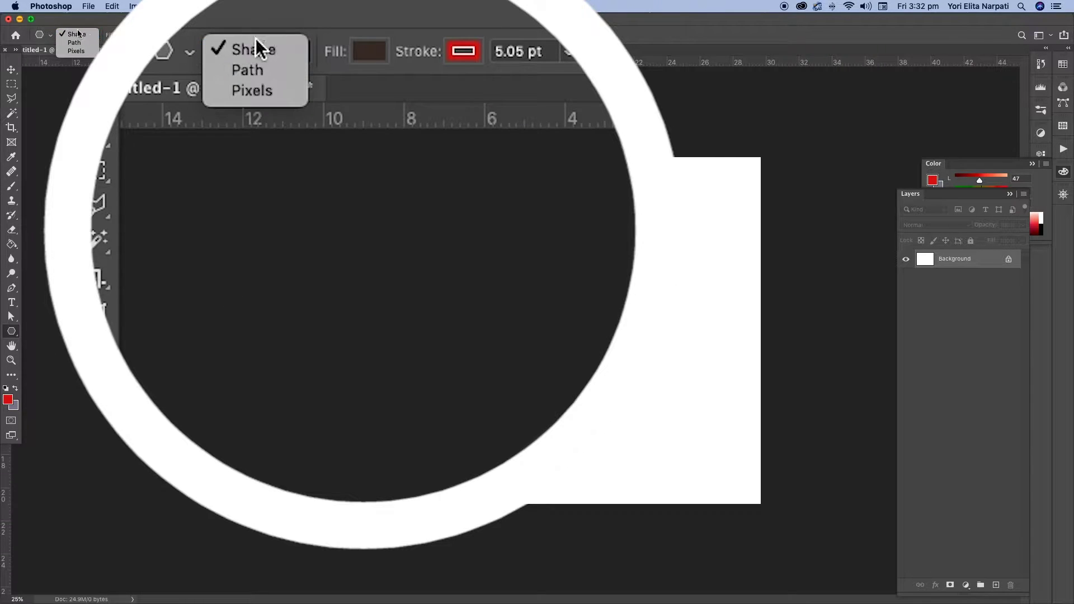
left_click(395, 35)
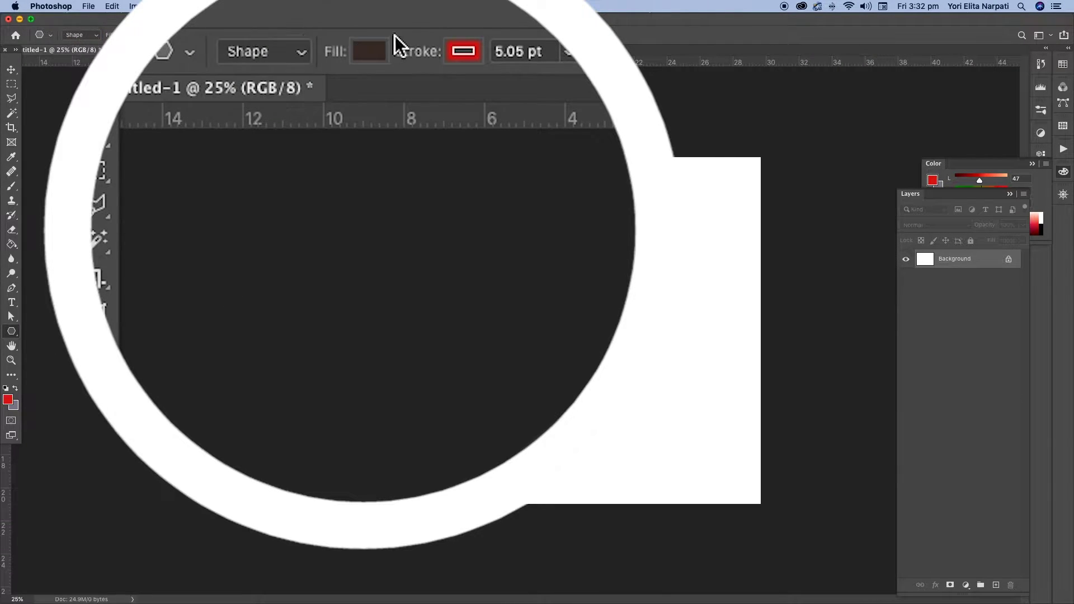
left_click(377, 48)
left_click(206, 107)
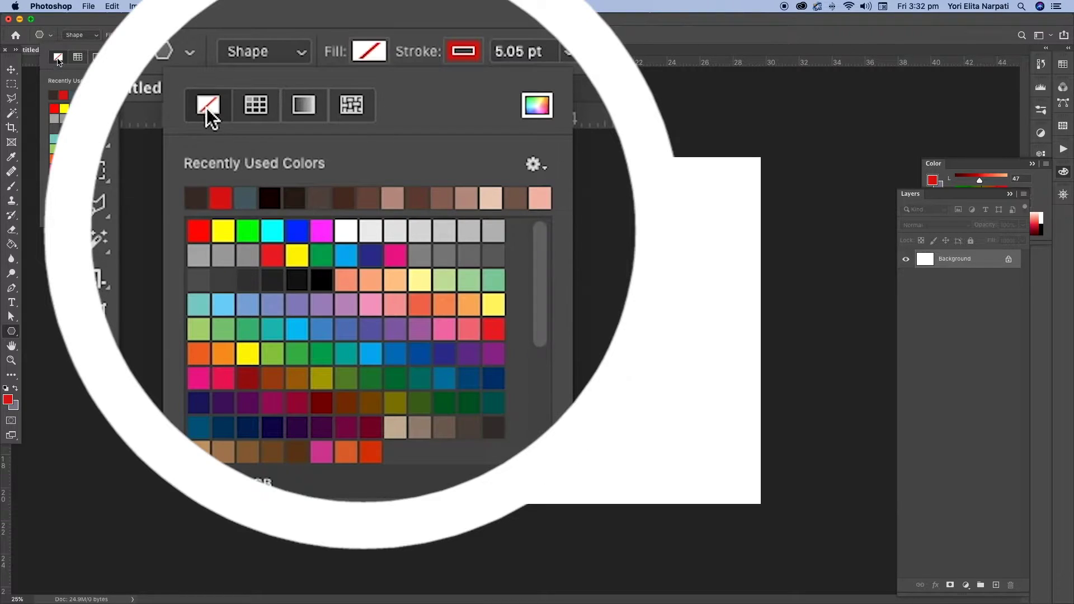
left_click(374, 52)
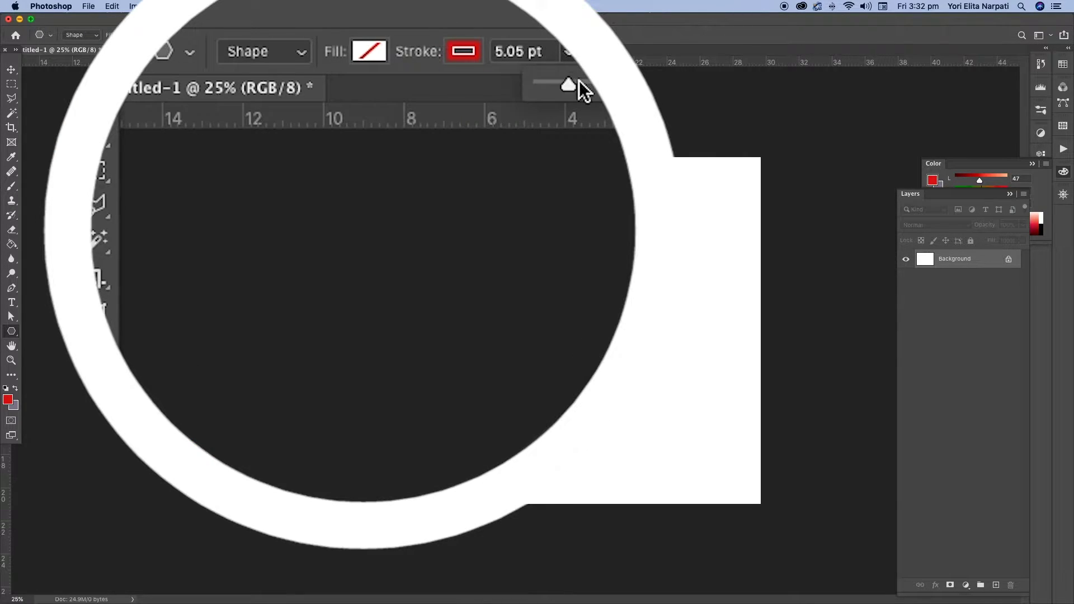
left_click(534, 52)
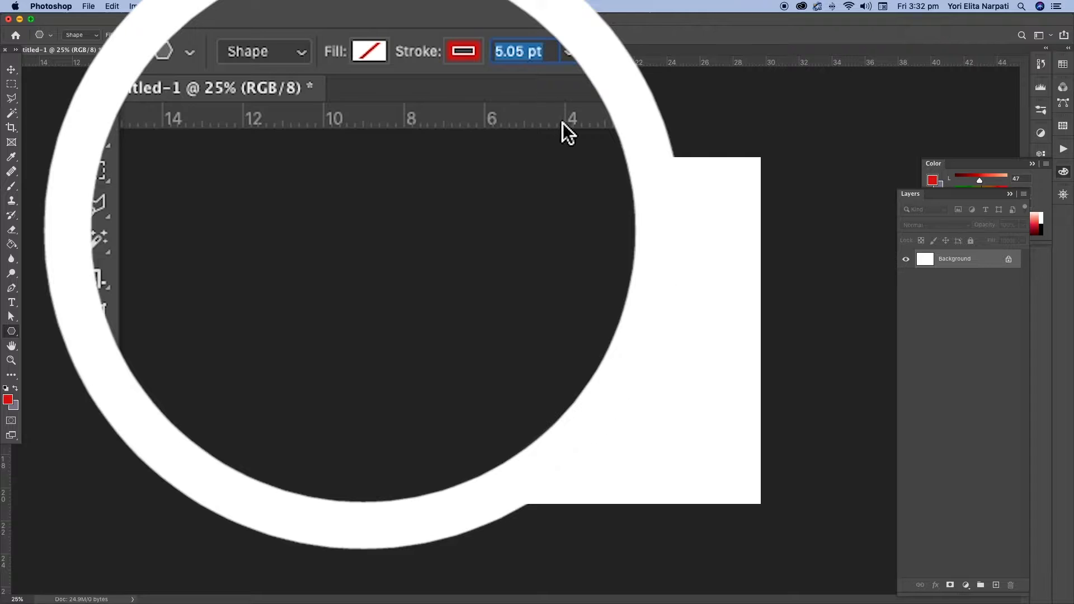
type("1")
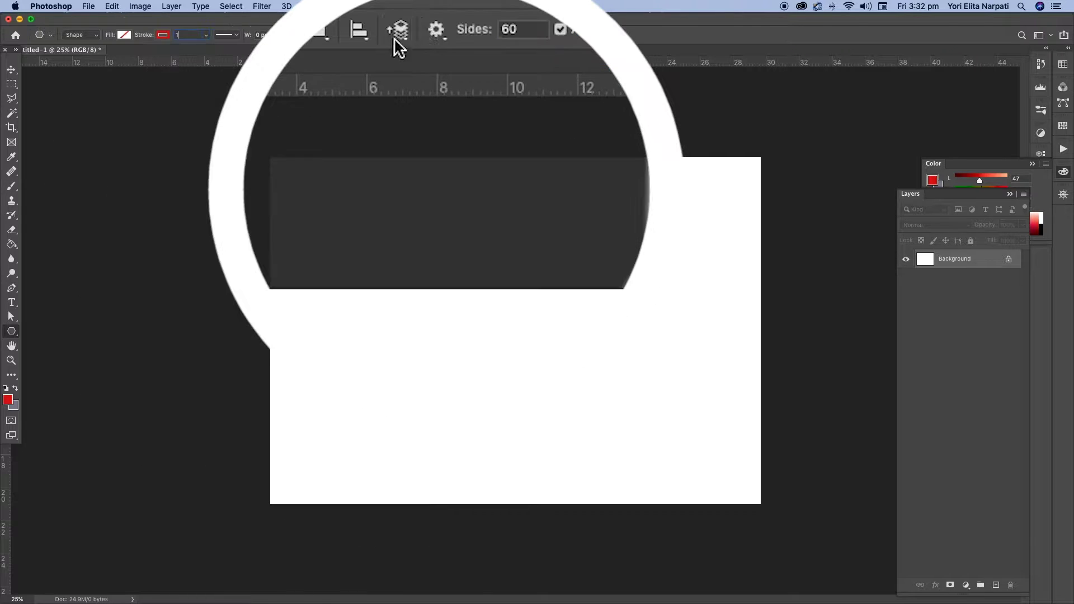
Make the polygon a star with 99% side indent and 100 sides
left_click(435, 31)
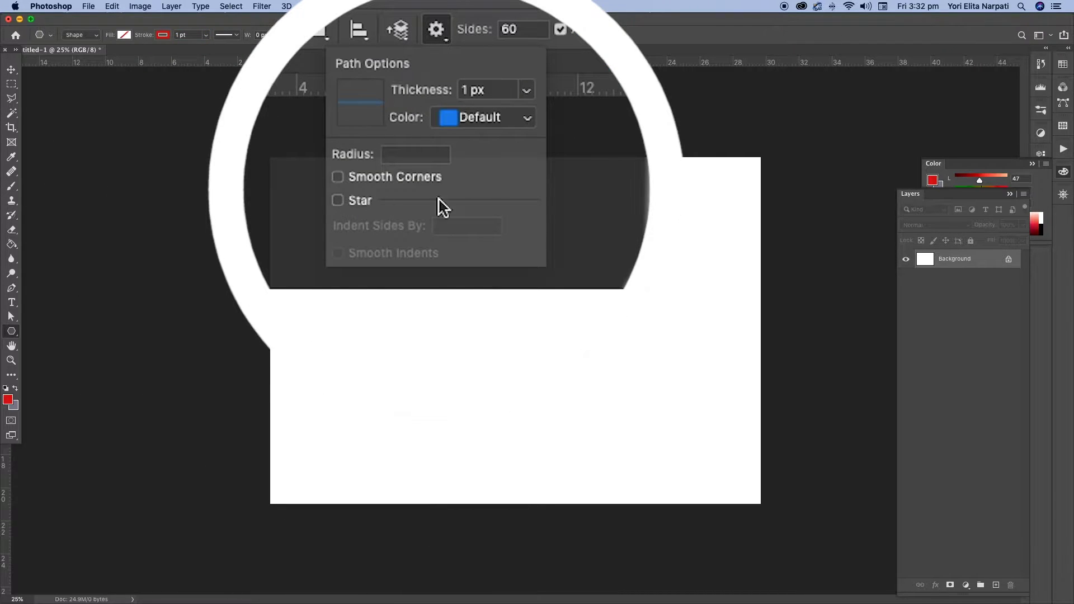
left_click(353, 200)
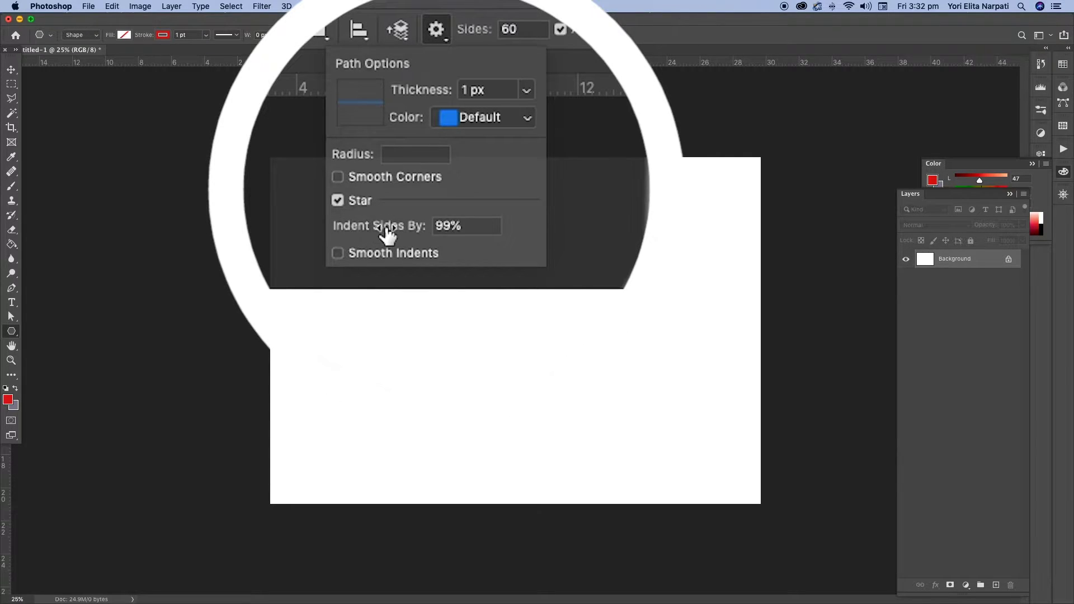
left_click(475, 229)
key("Return")
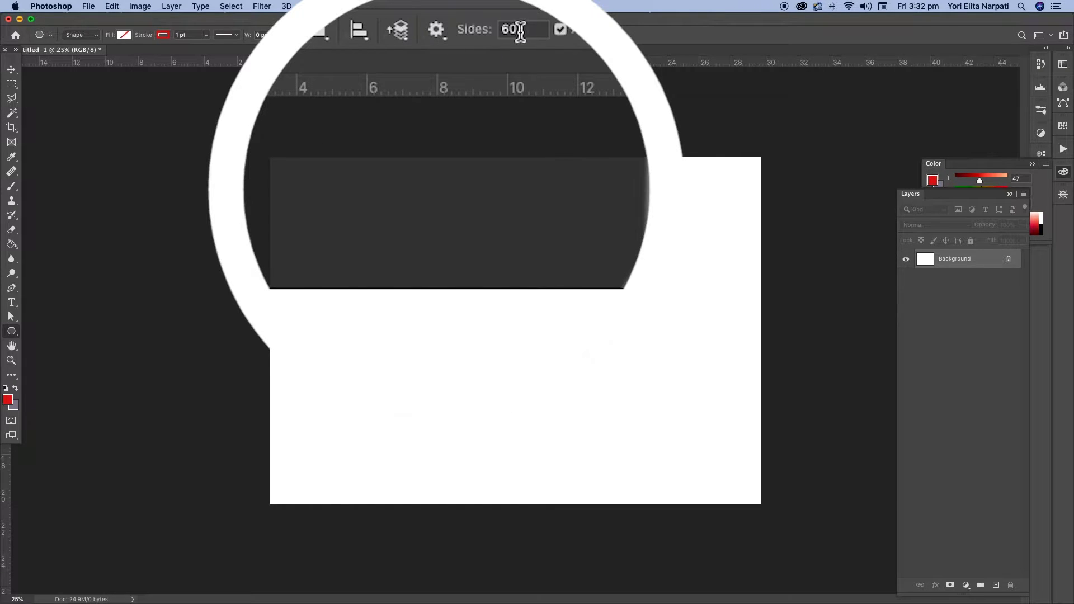
left_click(527, 30)
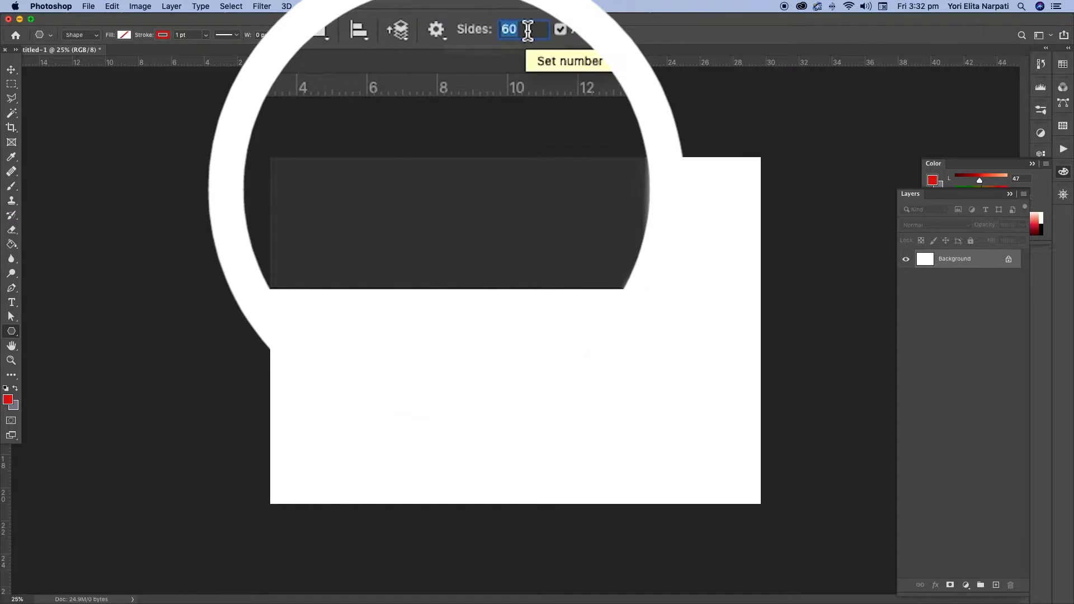
type("1")
type("00")
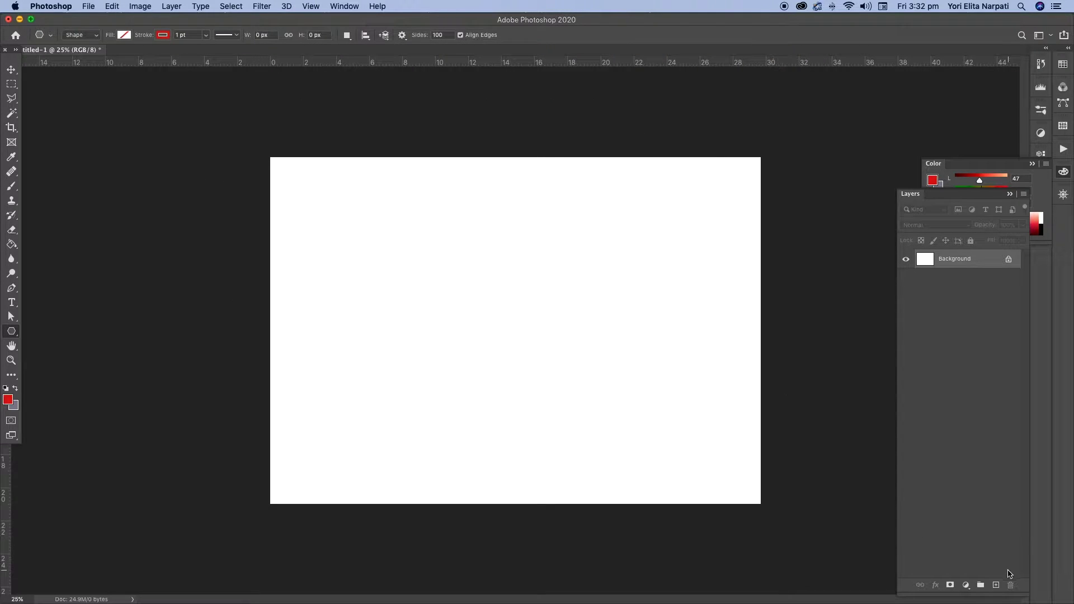
Add a new layer and drag a star outward from the canvas centre
left_click(996, 585)
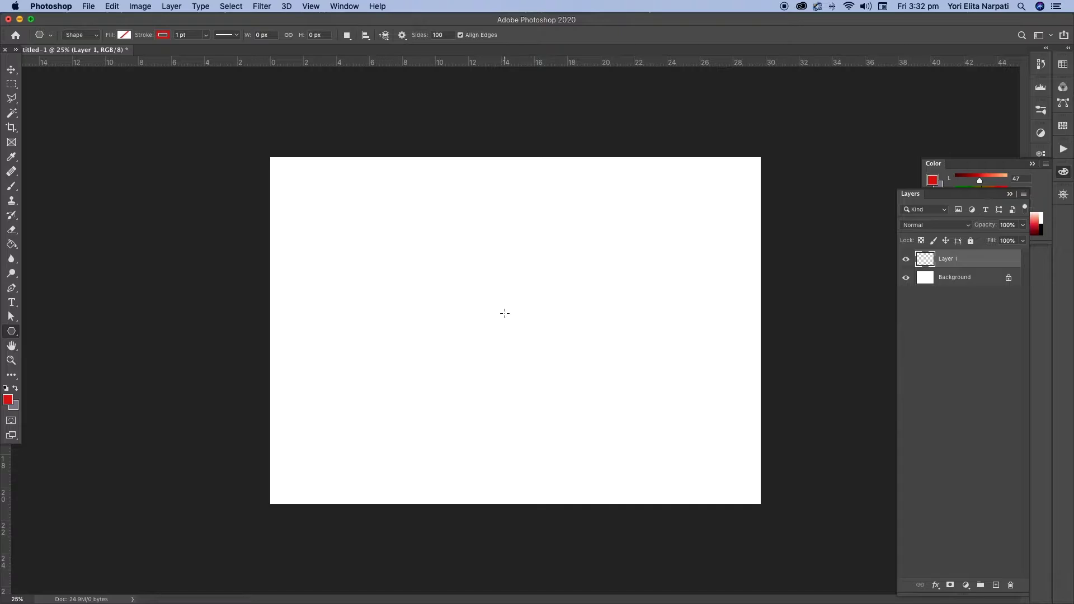
left_click_drag(507, 319, 801, 436)
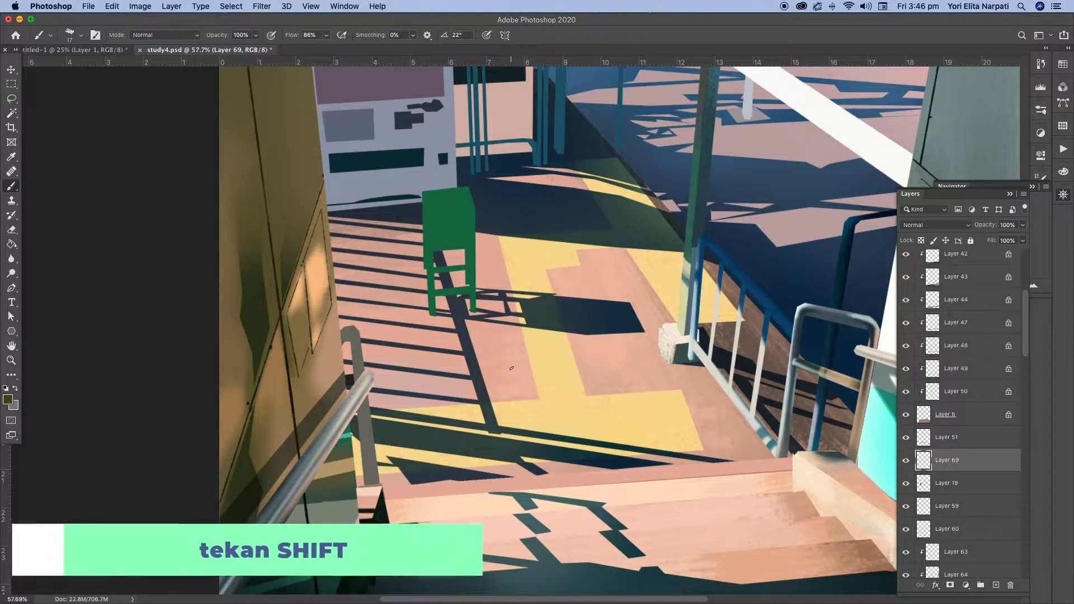
Shift-click straight vertical, diagonal and horizontal brush lines on the floor, then undo the last two
left_click(519, 420)
left_click(519, 131, "shift")
left_click(396, 351, "shift")
left_click(839, 350, "shift")
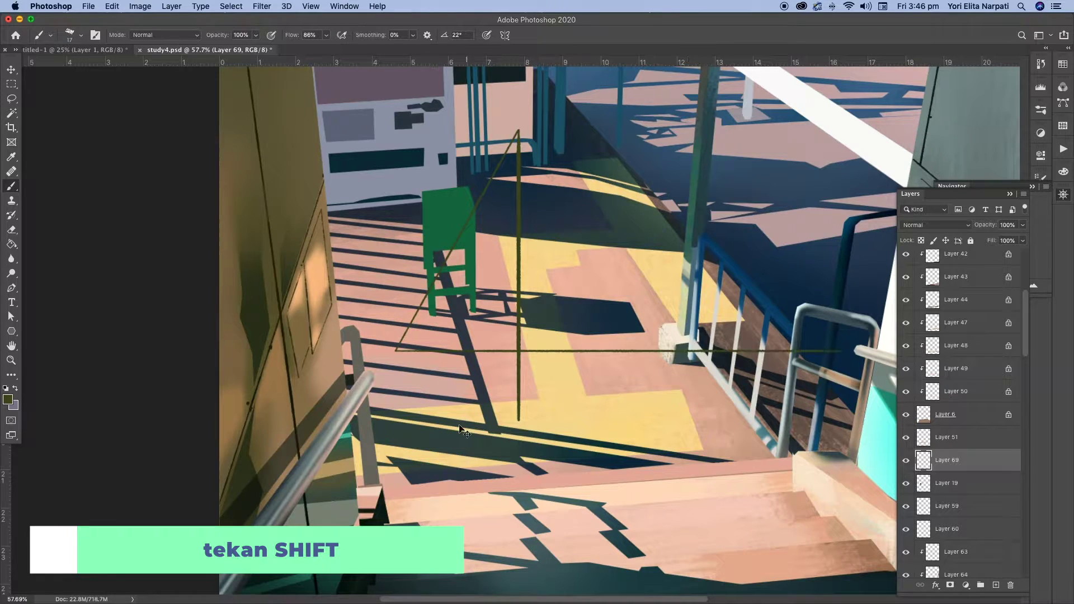
key("super+z")
key("super+z")
Draw three horizontal demo lines across the floor, undo them, and switch to the Paint Bucket
left_click_drag(398, 360, 790, 361)
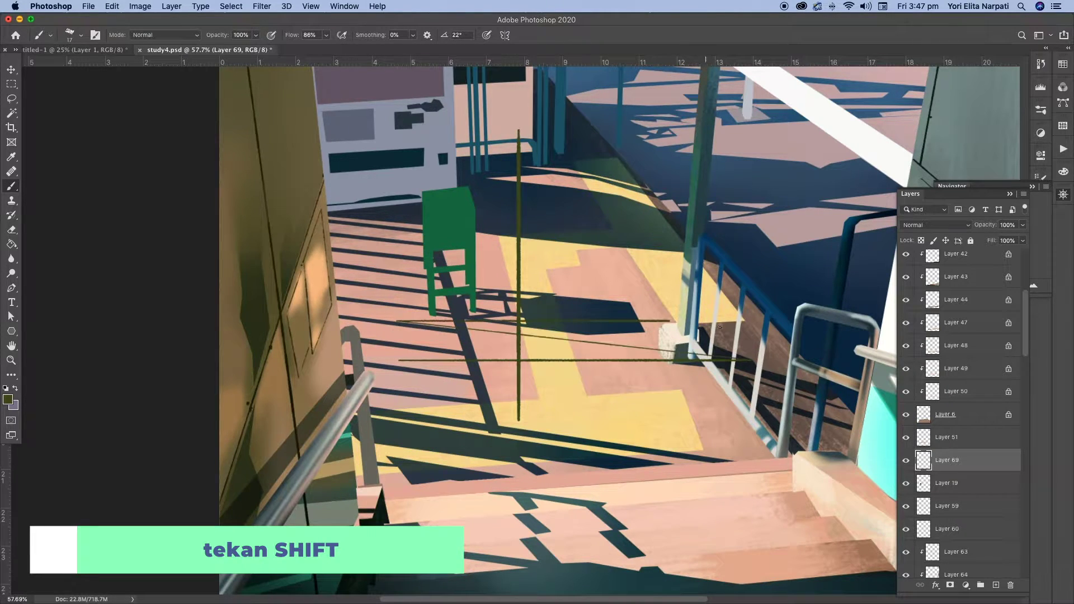
left_click_drag(398, 314, 678, 313)
left_click_drag(369, 273, 672, 268)
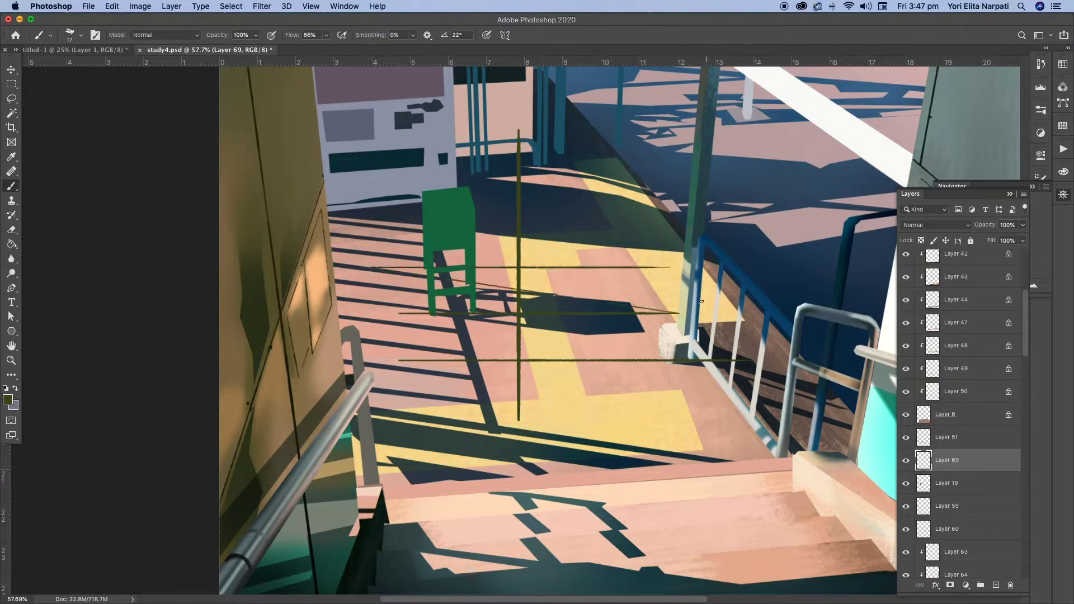
key("super+z")
key("super+z")
key("super+z")
key("super+z")
key("super+z")
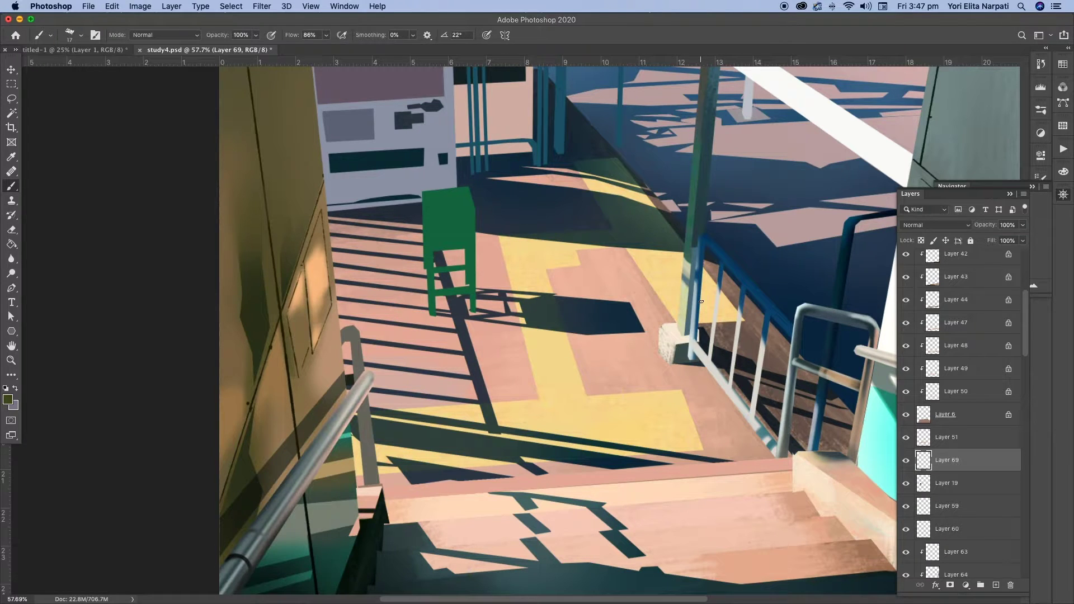
left_click(1063, 171)
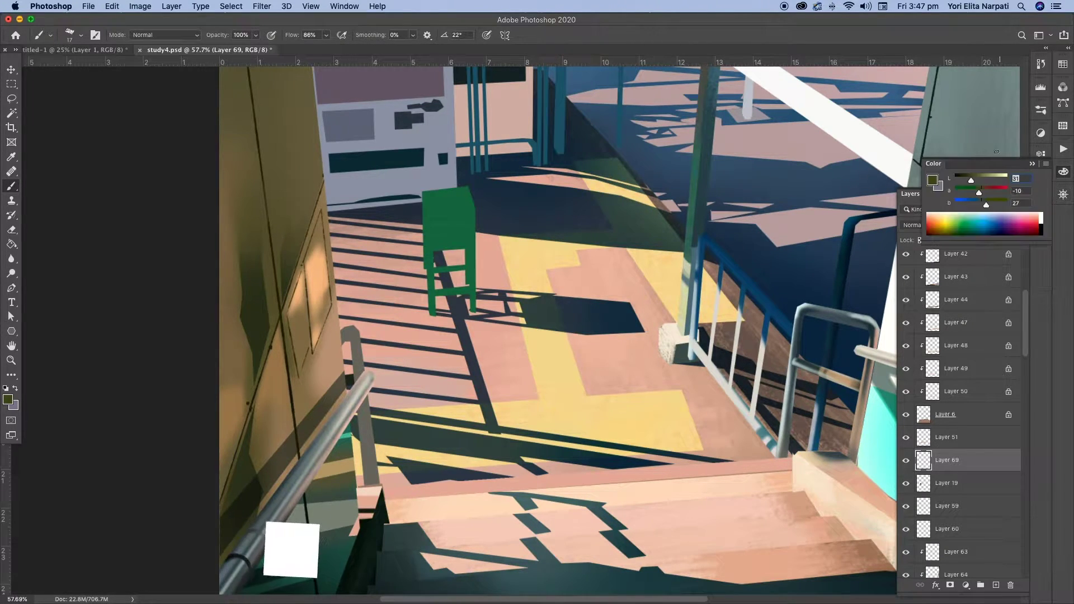
left_click(1061, 173)
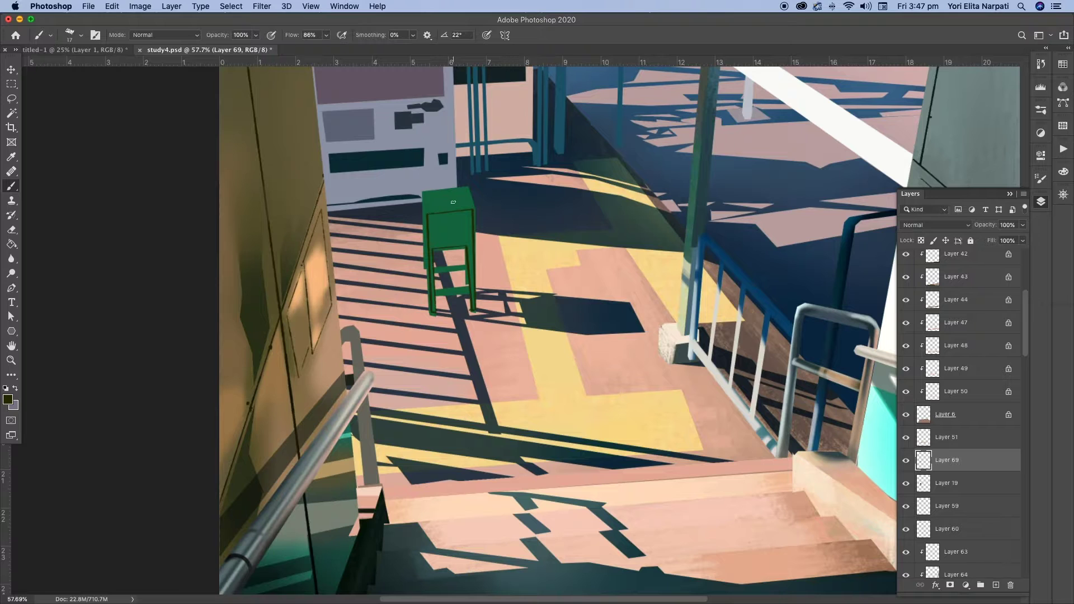
key("g")
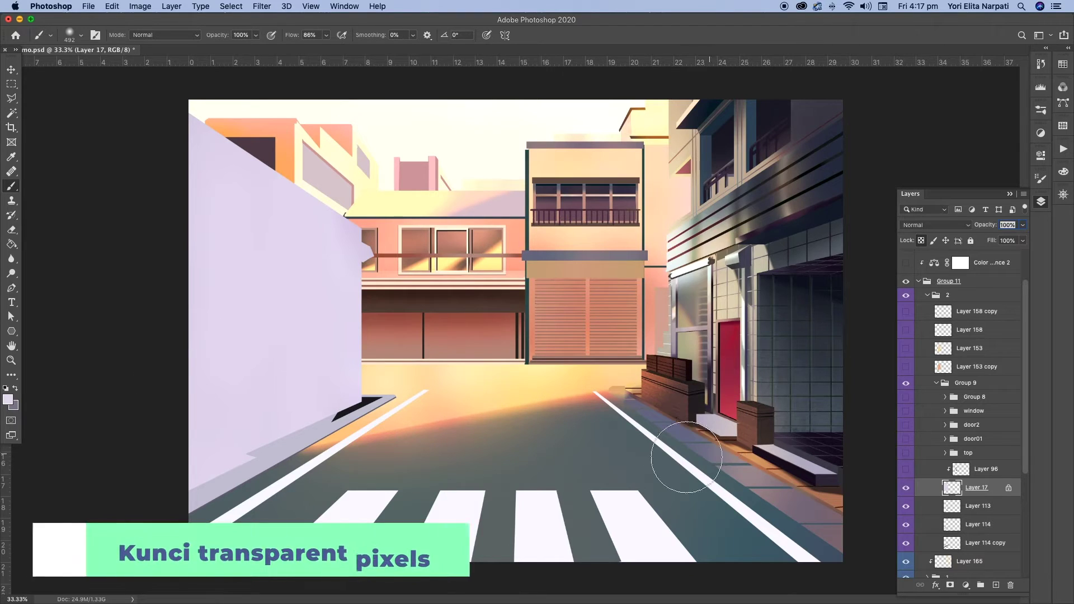
Paint the left wall grey-purple with a much larger soft brush
left_click(9, 402)
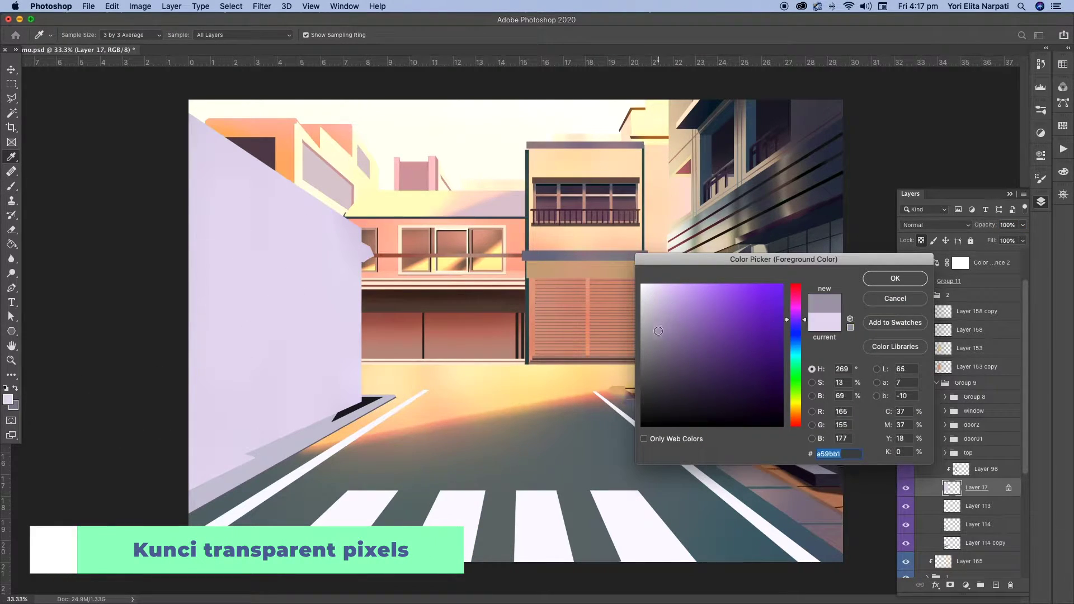
left_click(878, 280)
key("b")
right_click(566, 313)
left_click_drag(686, 71, 689, 73)
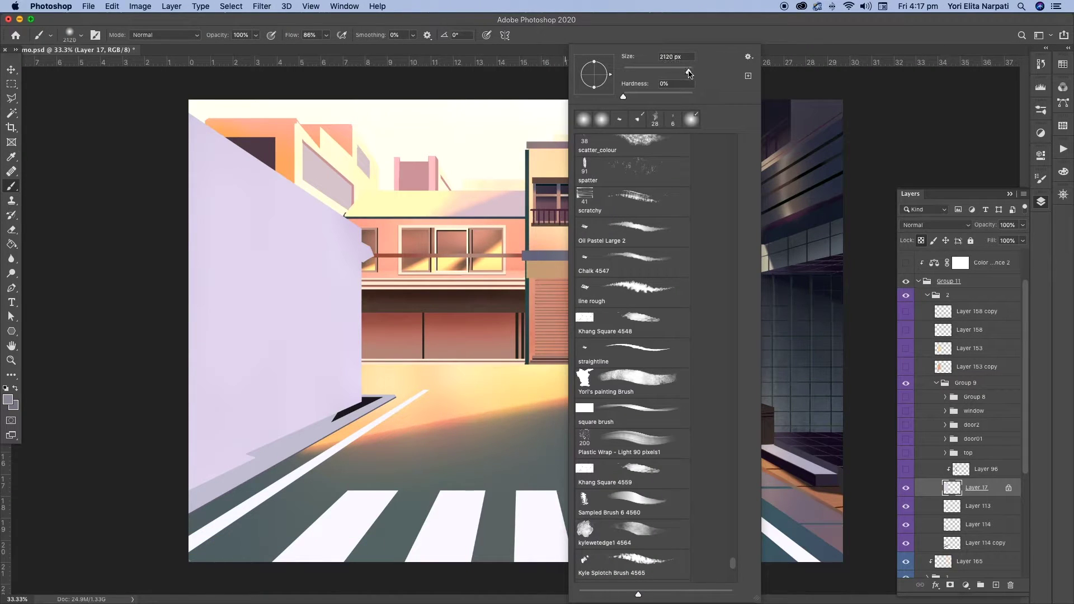
left_click(252, 455)
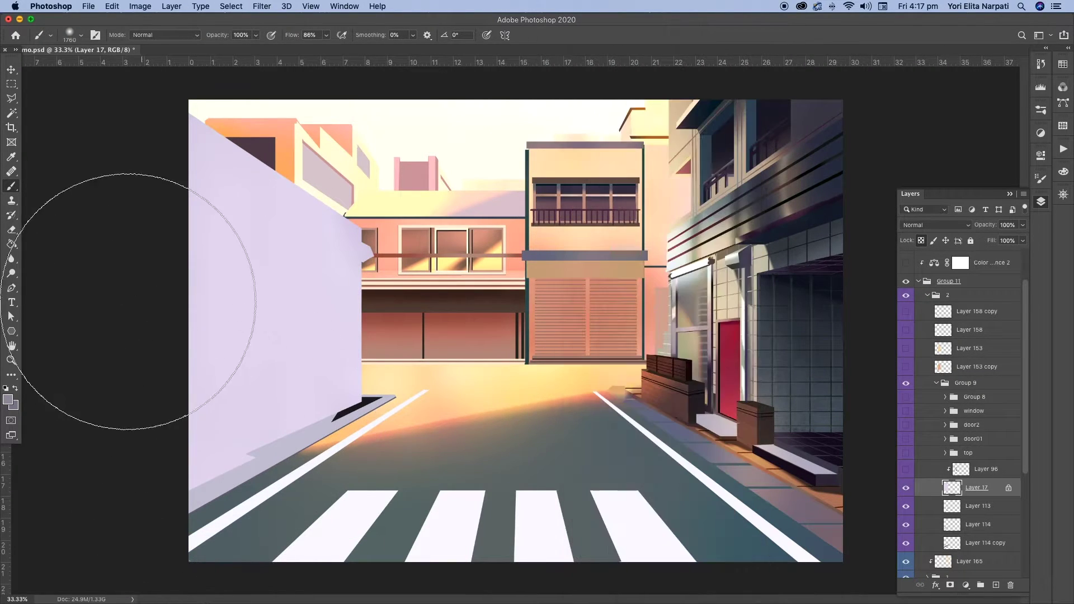
left_click_drag(239, 453, 52, 179)
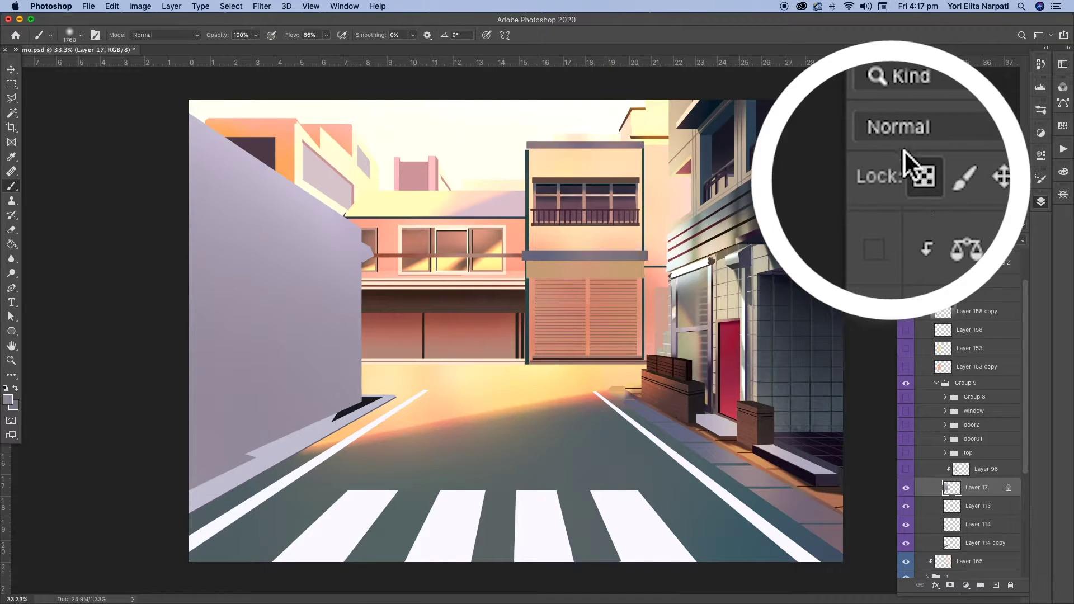
Show Layer 96, the window, door and top layers, and the Layer 153 and 158 light shapes
left_click(906, 468)
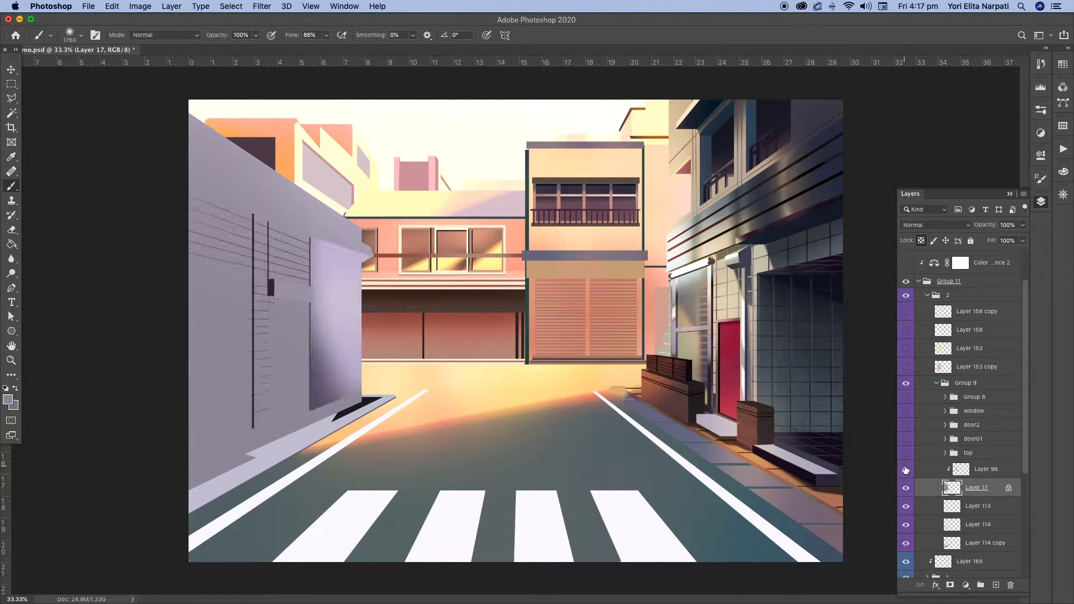
left_click_drag(905, 454, 906, 397)
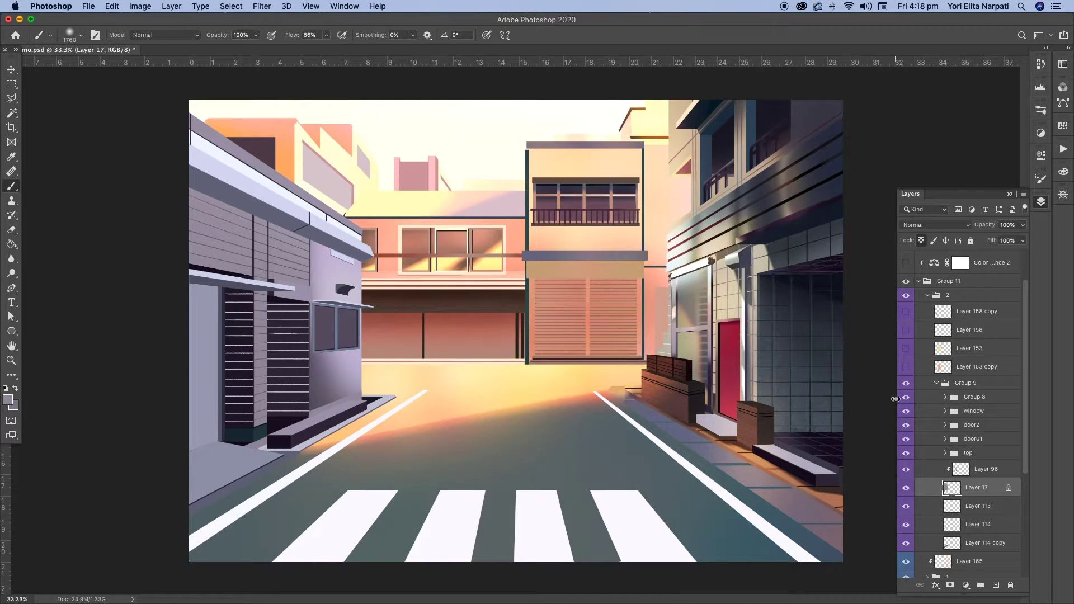
left_click_drag(907, 369, 905, 311)
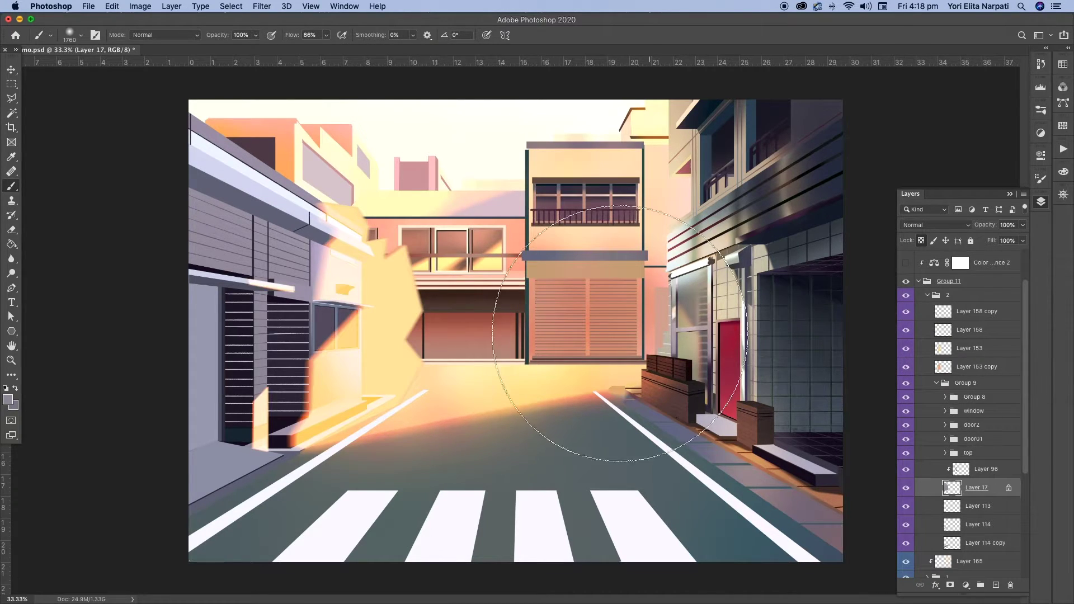
left_click(12, 69)
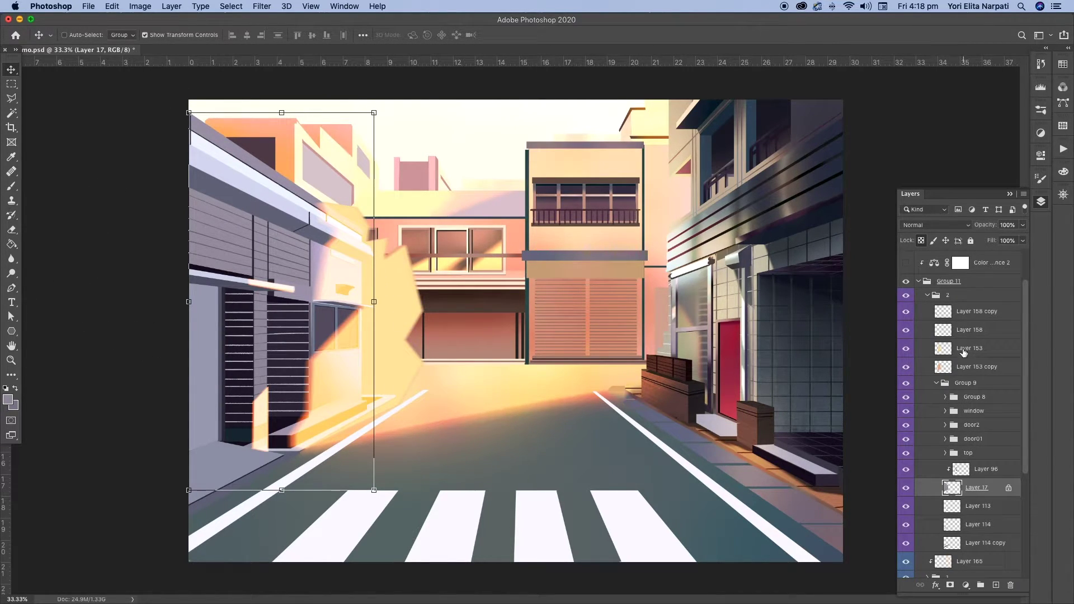
Clip Layer 153 copy, Layer 153, Layer 158 and Layer 158 copy to the layers beneath them
left_click(970, 368)
left_click(936, 384)
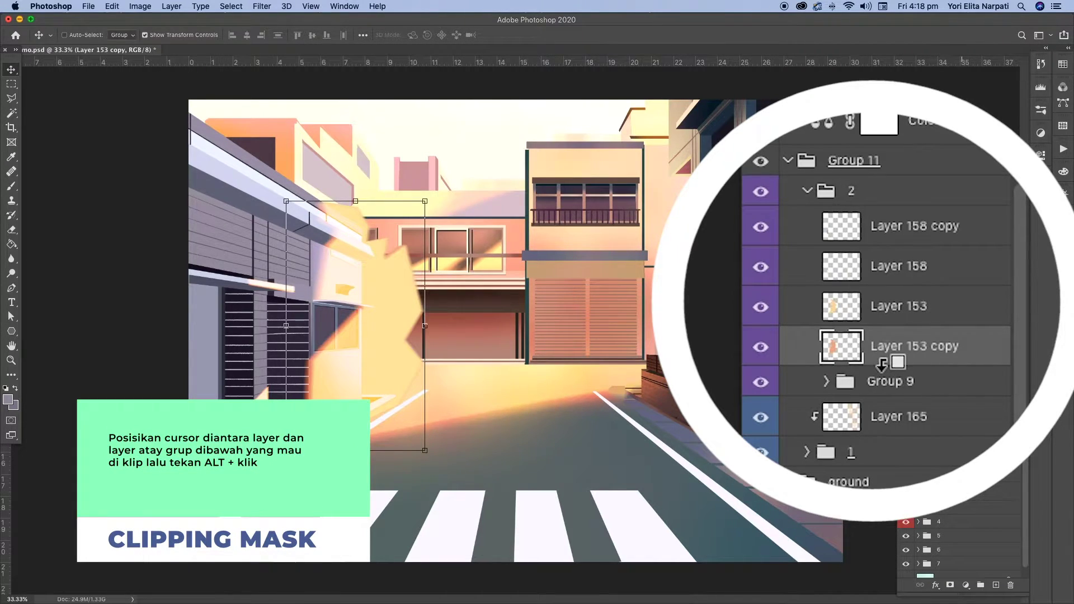
left_click(882, 363, "alt")
left_click(883, 323, "alt")
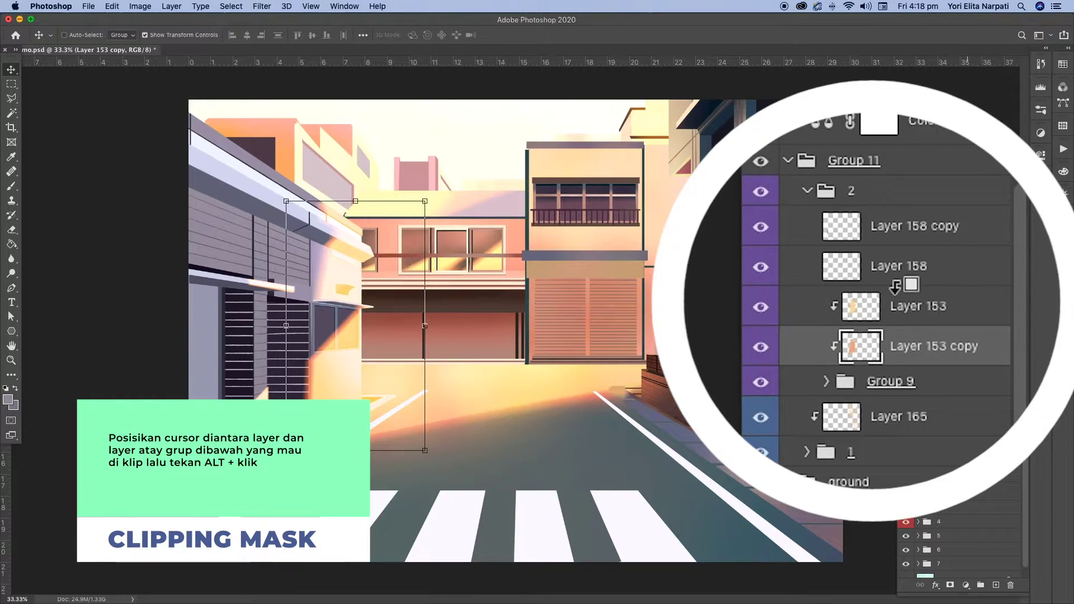
left_click(896, 285, "alt")
left_click(898, 246, "alt")
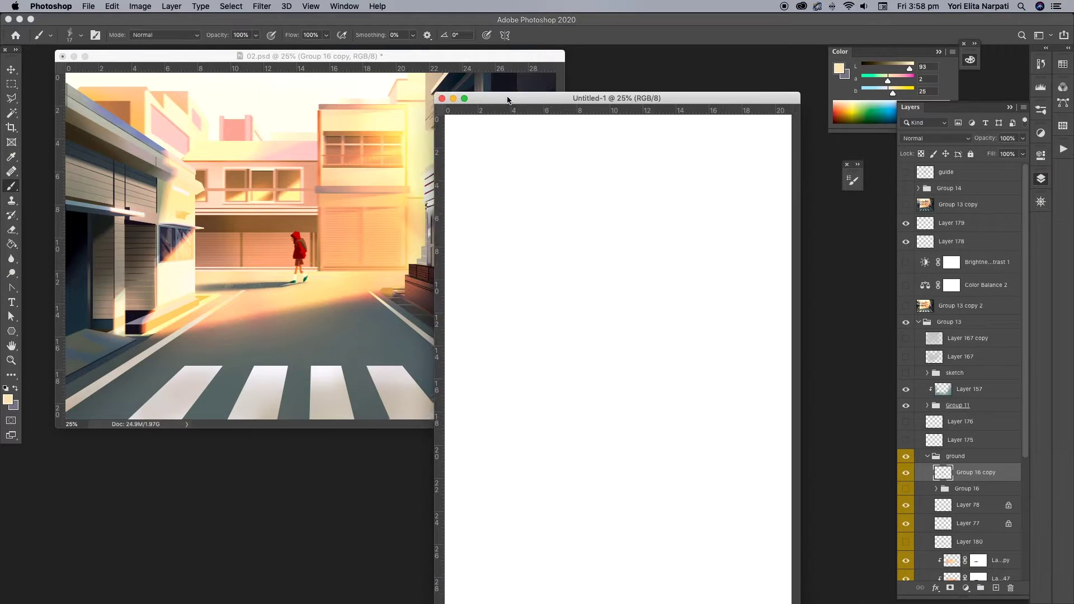
In Untitled-1, add a new layer and set the foreground colour to black (000000)
left_click_drag(507, 99, 499, 94)
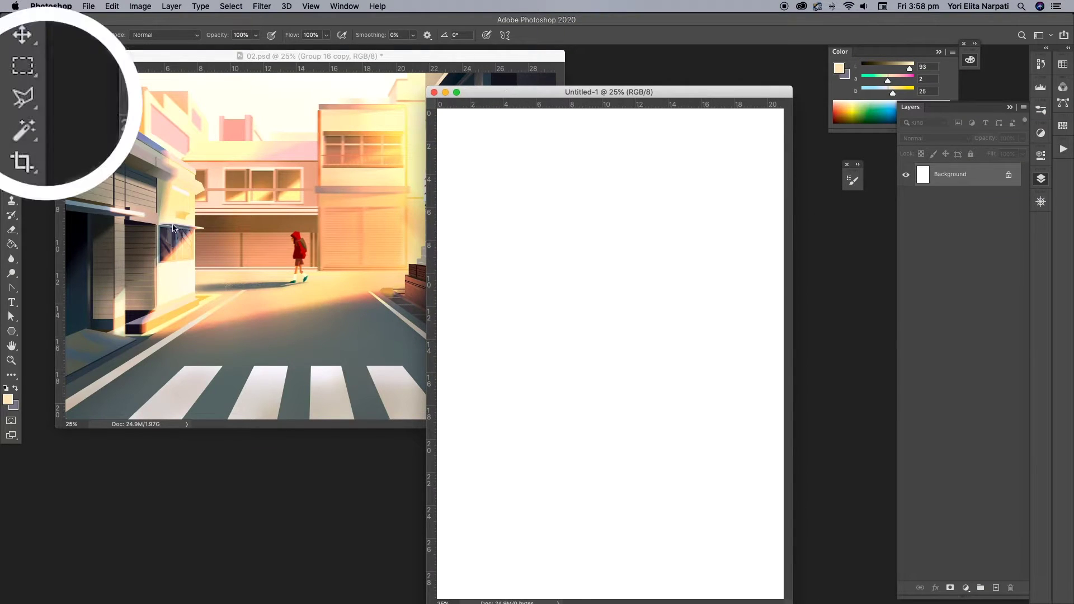
left_click(14, 99)
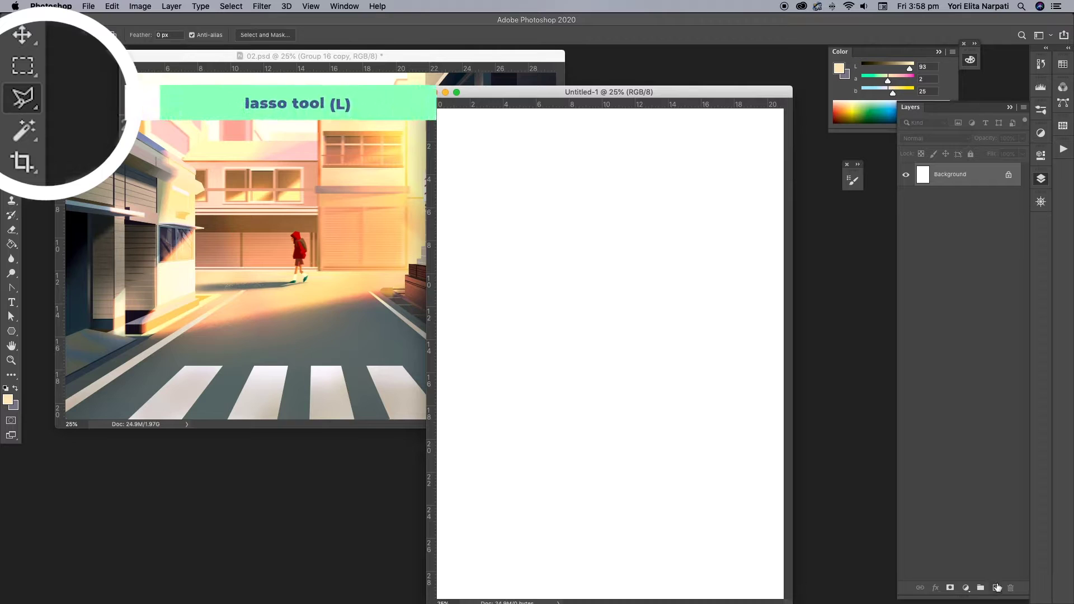
left_click(995, 588)
left_click(9, 399)
type("000000")
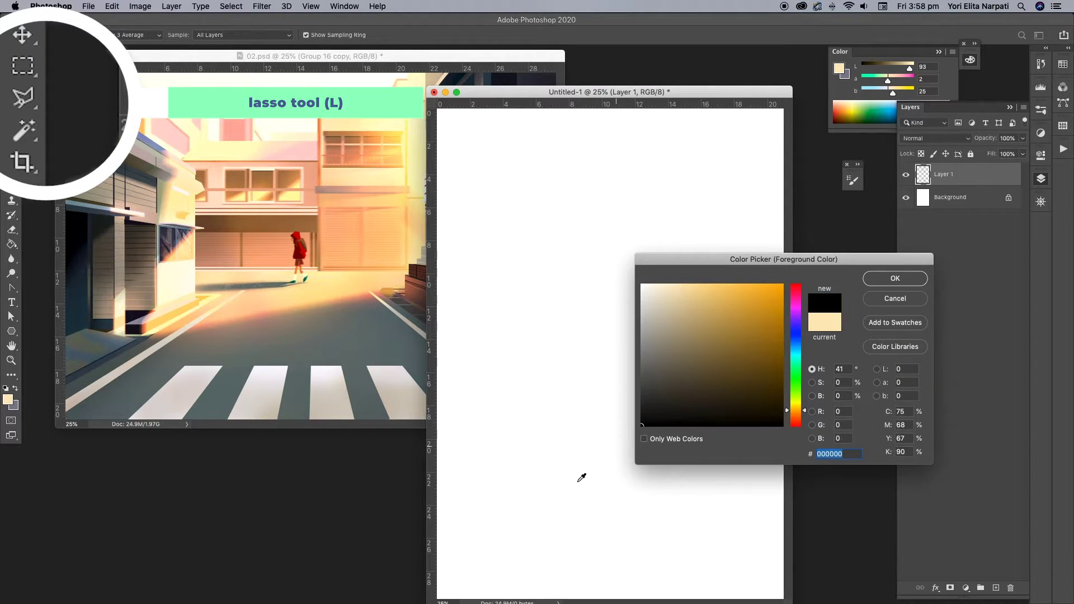
left_click(890, 277)
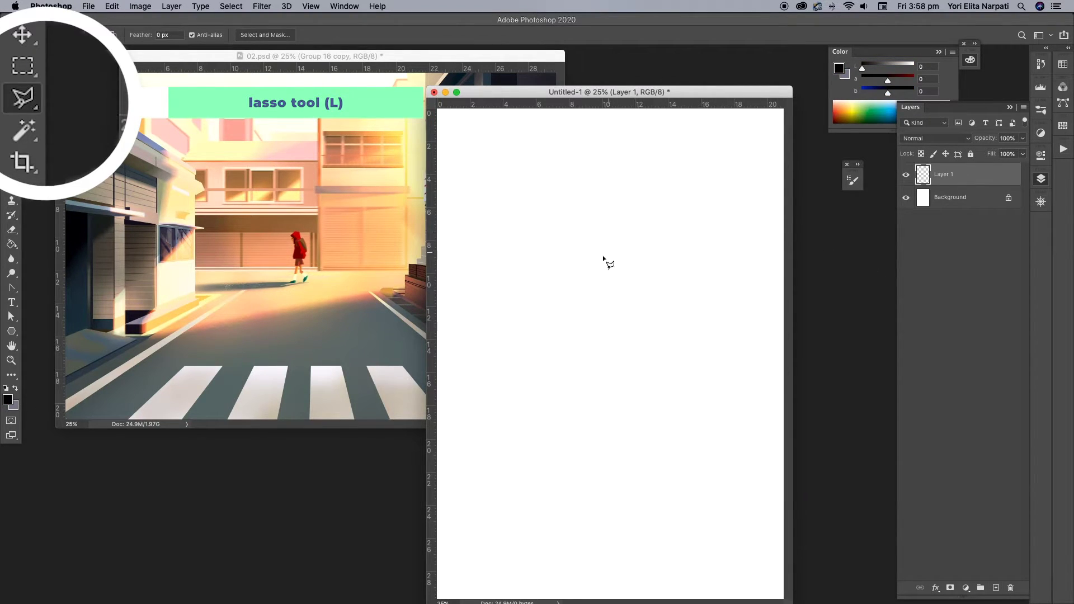
Fill the lasso leaf shape with black, deselect, and box it with a rectangular marquee
key("g")
left_click(626, 285)
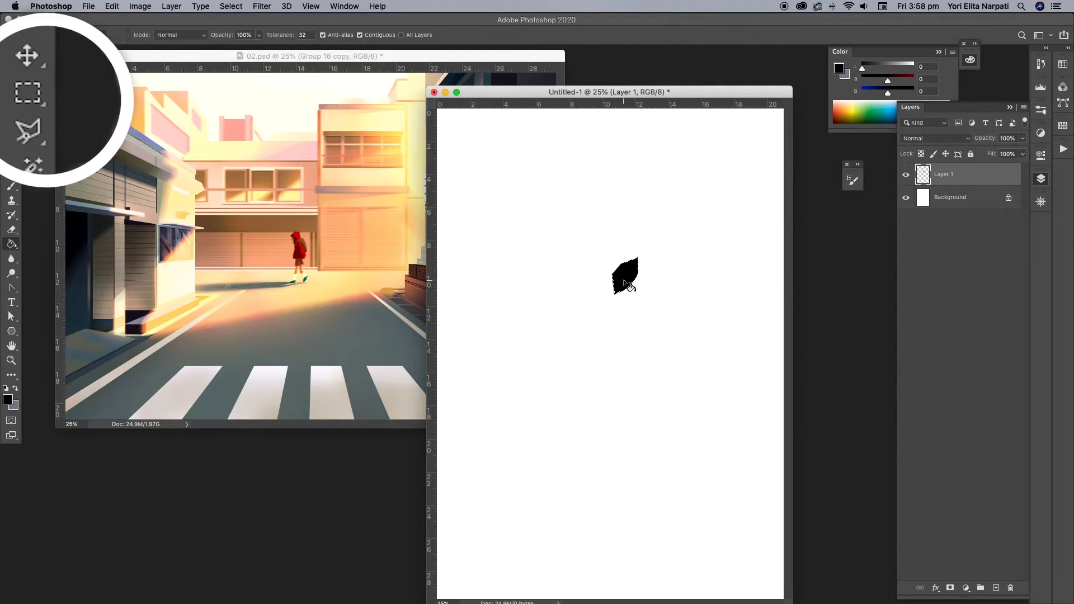
left_click(231, 6)
left_click(302, 43)
left_click(28, 92)
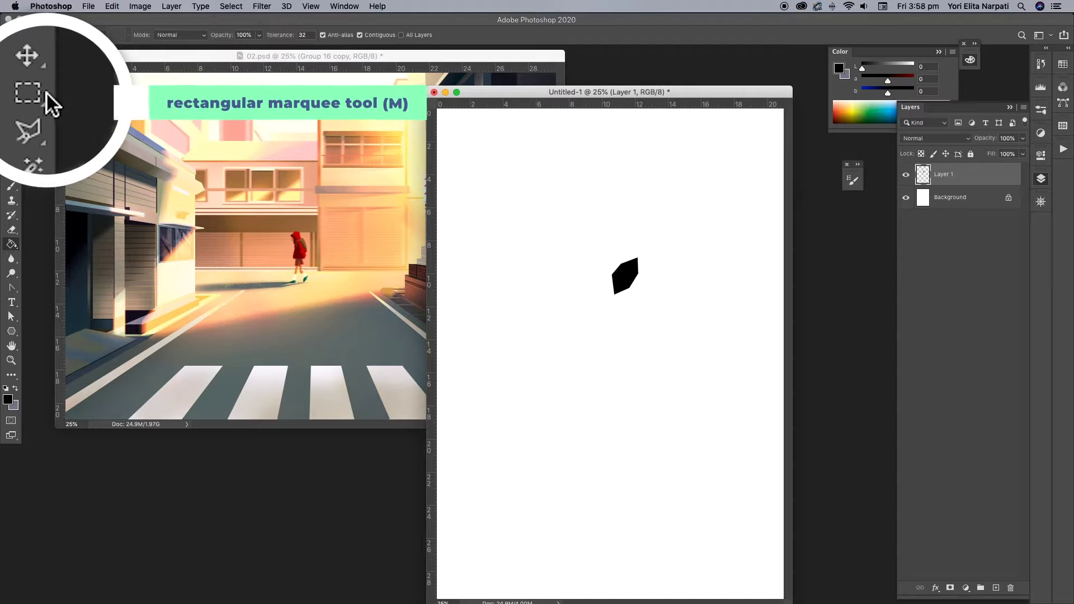
left_click_drag(595, 244, 656, 304)
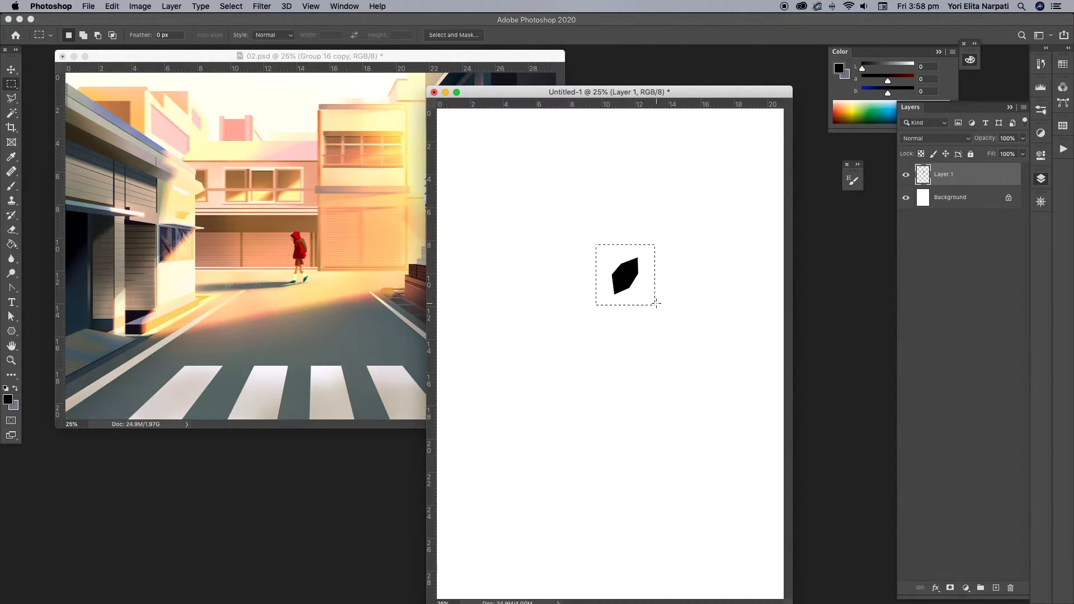
Define the leaf as a brush preset named 'leaf', deselect it, and hide Layer 1
left_click(112, 6)
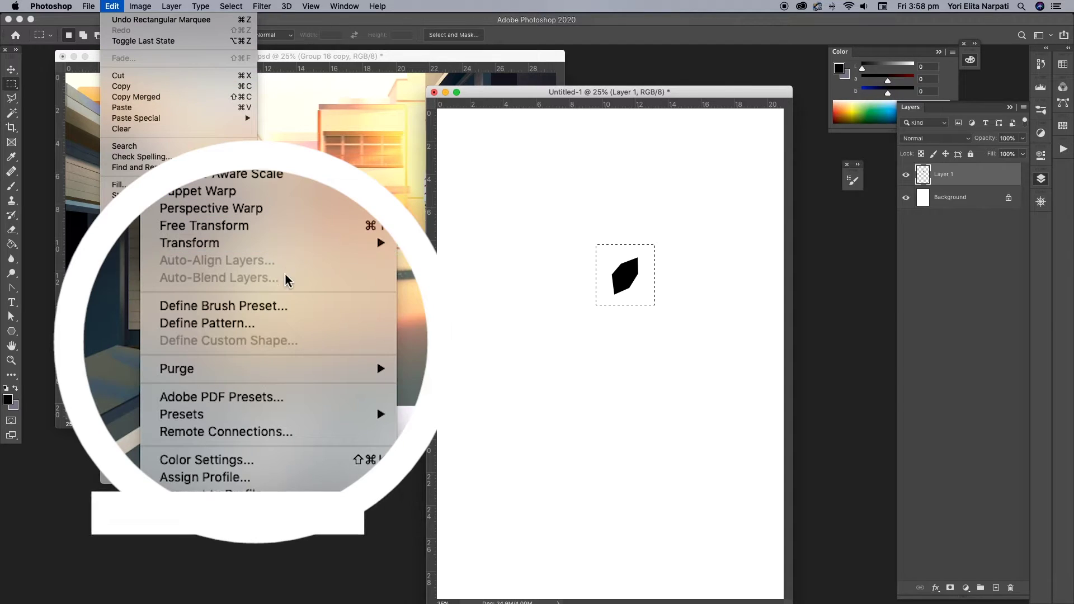
left_click(180, 303)
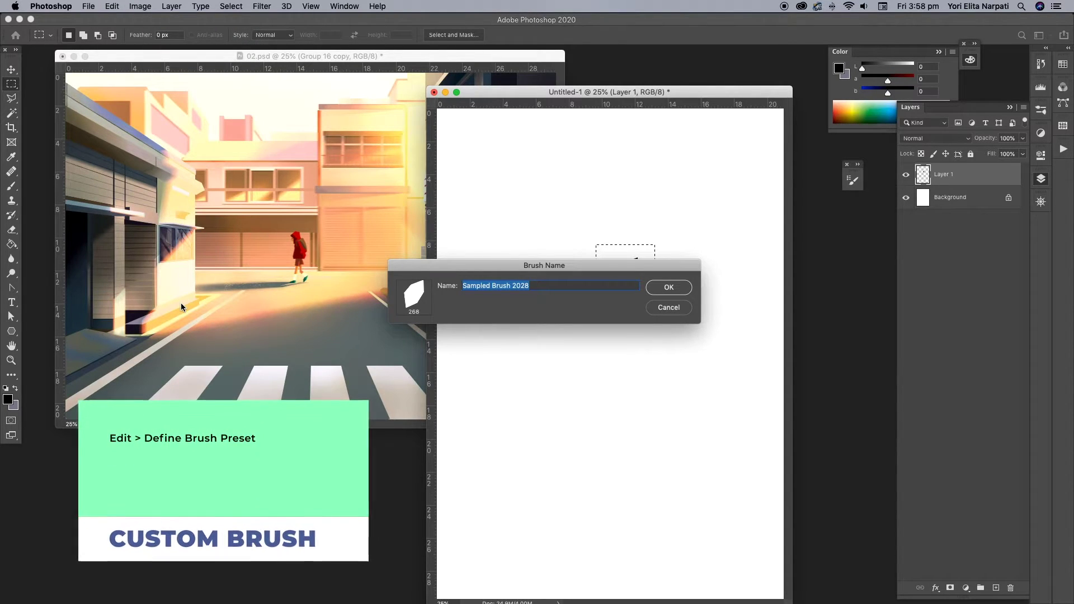
type("leaf")
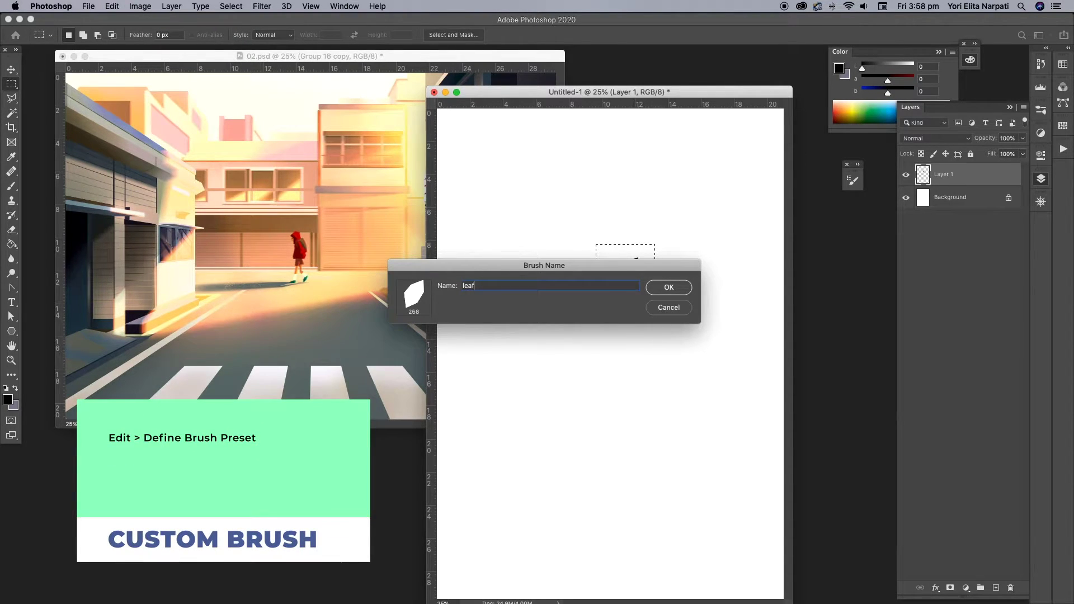
key("Return")
key("b")
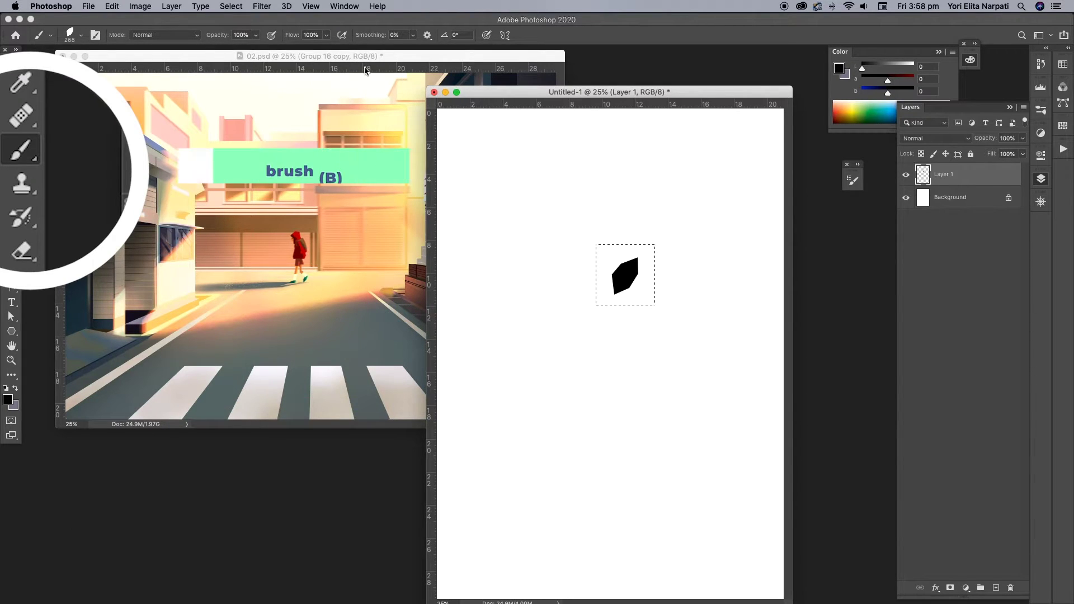
left_click(231, 6)
left_click(242, 29)
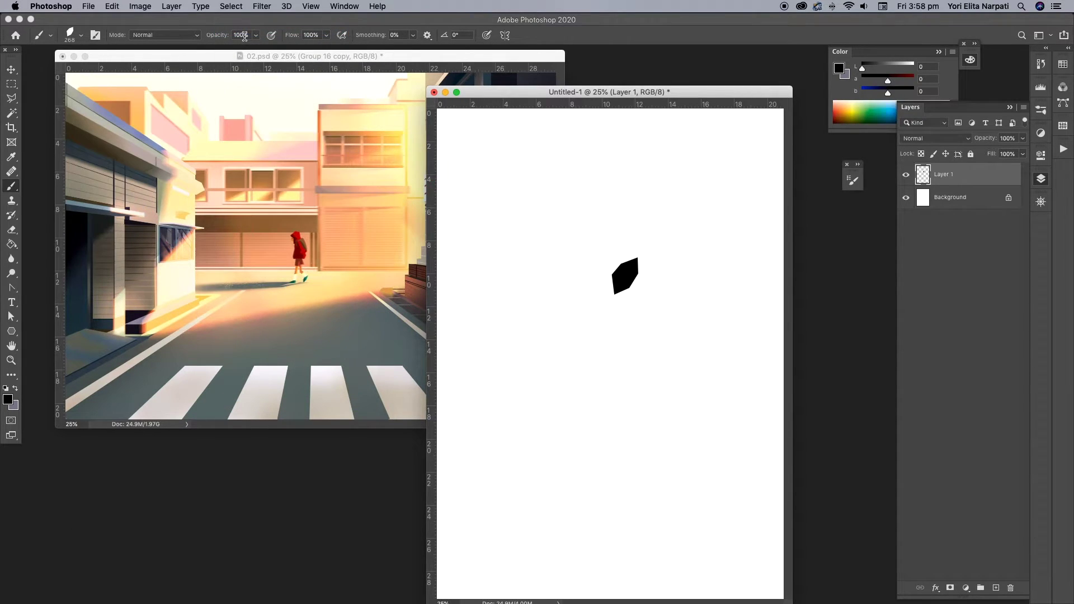
left_click(906, 175)
Give the leaf brush 138% spacing, about 314% scattering and a count of 7
left_click(857, 180)
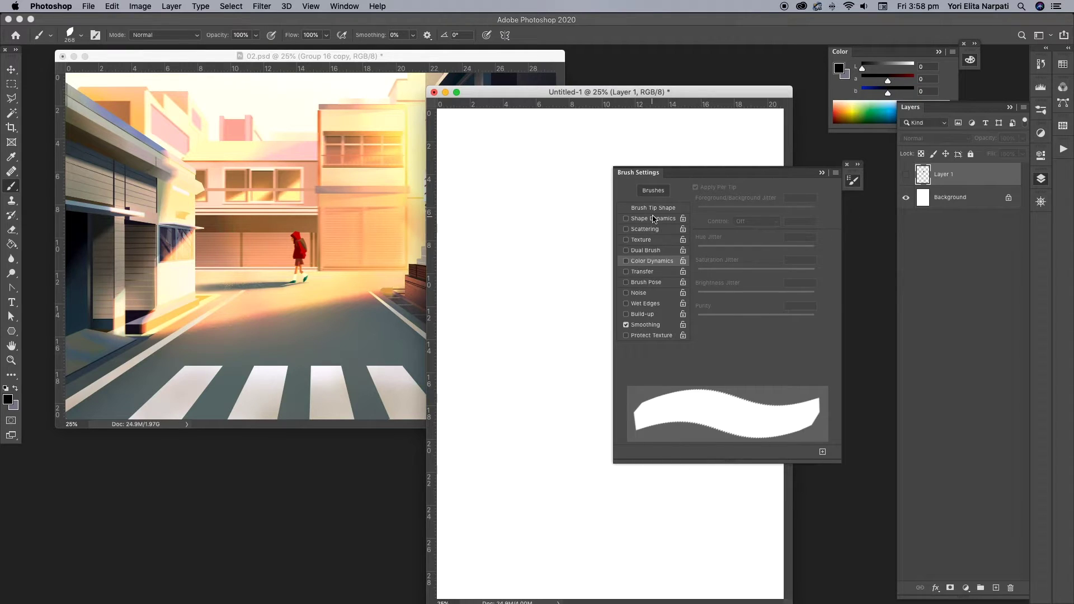
left_click(654, 208)
left_click_drag(701, 363, 768, 362)
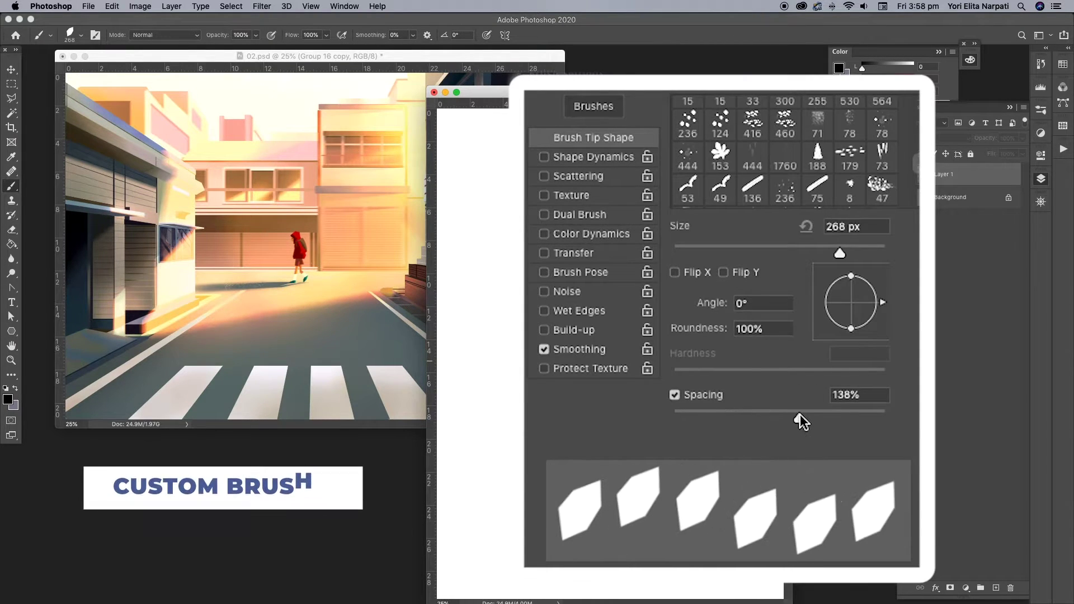
left_click(604, 176)
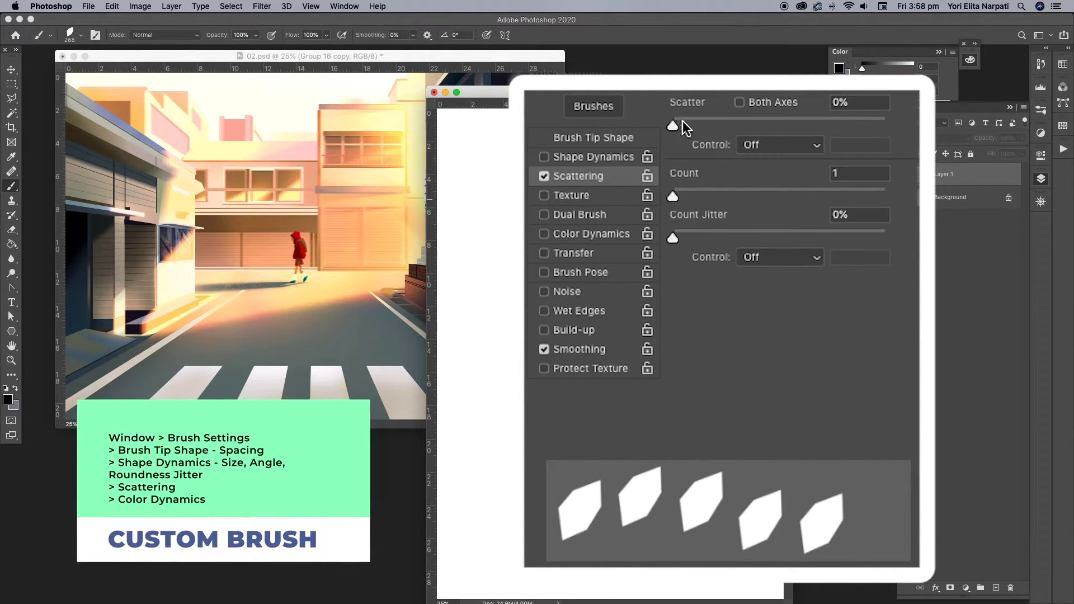
left_click_drag(673, 126, 740, 125)
left_click_drag(673, 196, 753, 194)
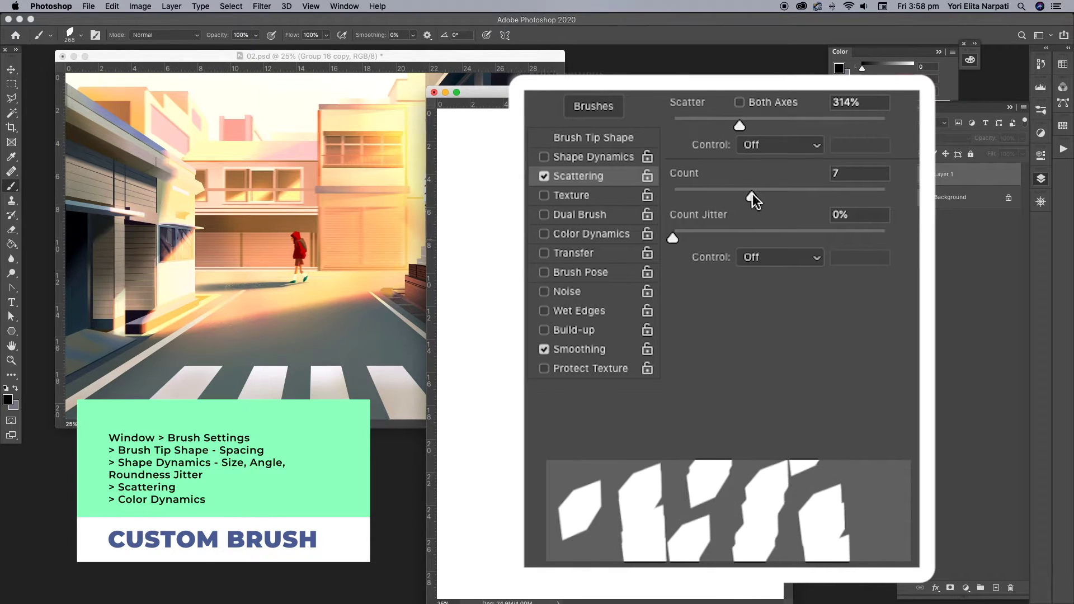
Set shape dynamics: 34% pen-pressure angle jitter, roundness jitter, 26% pen-pressure size jitter, 74% minimum diameter
left_click(614, 157)
left_click_drag(674, 279, 745, 280)
left_click(749, 299)
left_click(767, 329)
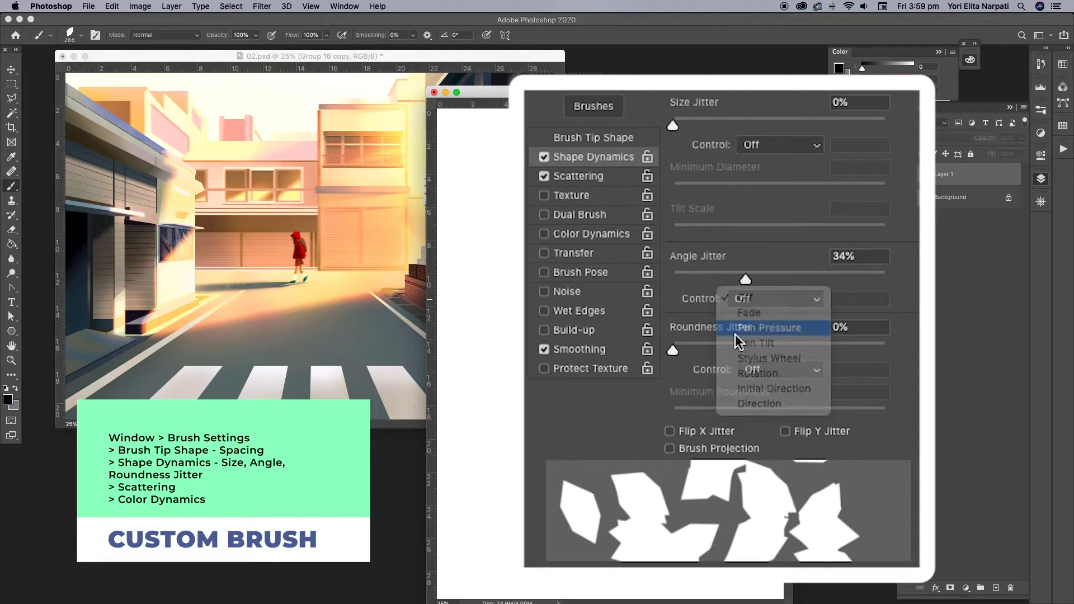
left_click_drag(673, 351, 752, 349)
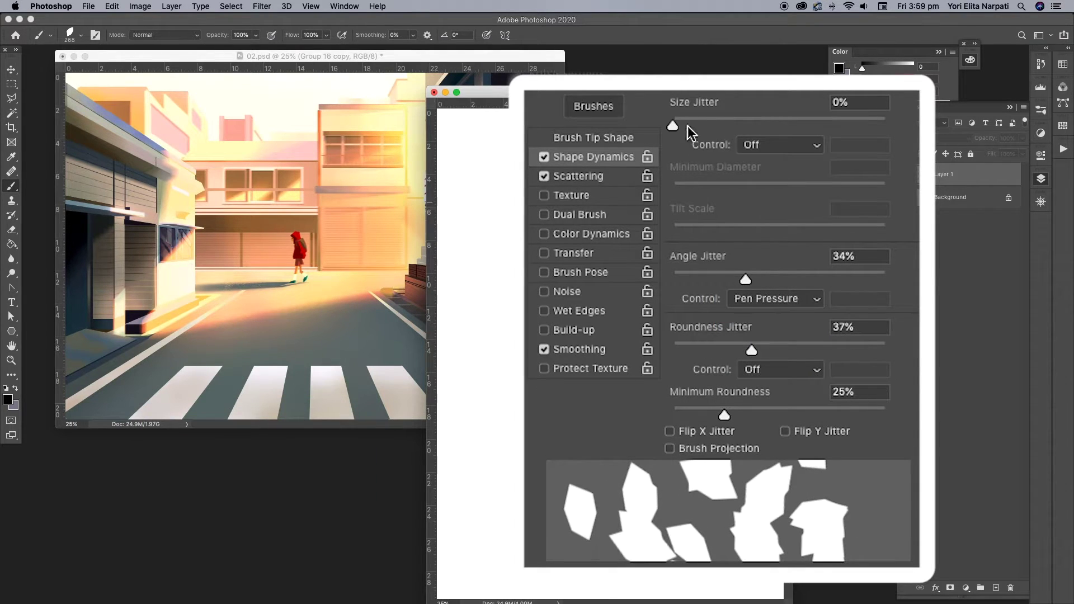
left_click_drag(672, 126, 727, 125)
left_click(763, 141)
left_click(775, 176)
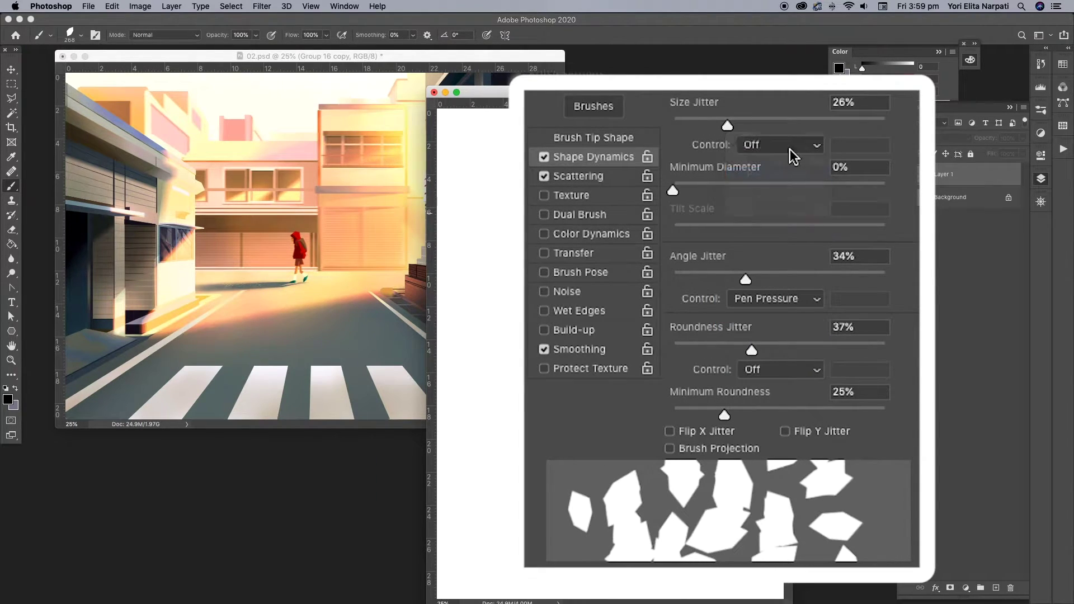
left_click_drag(673, 191, 839, 180)
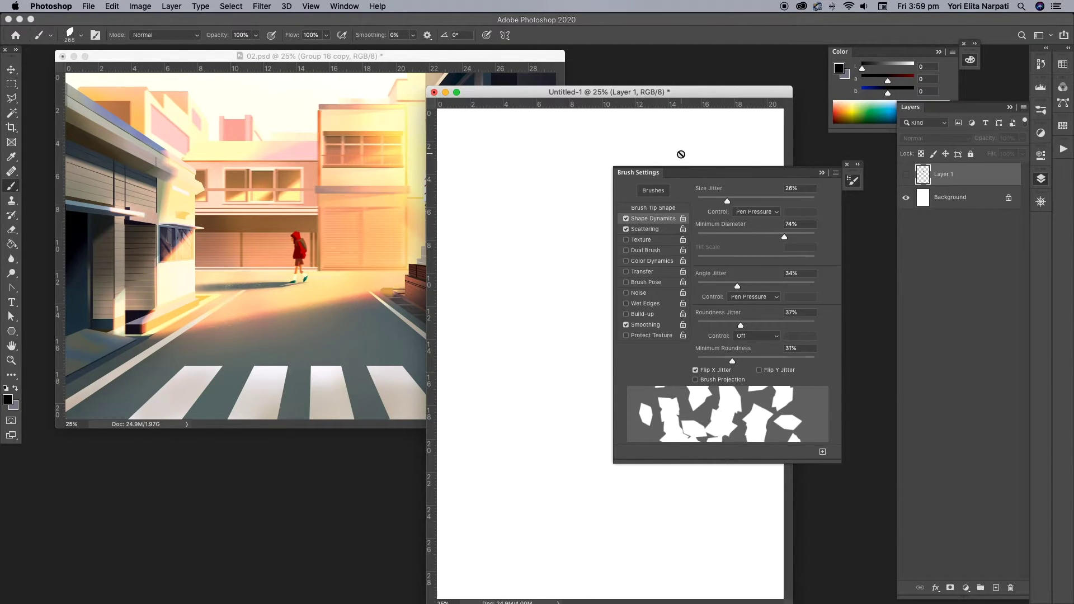
Add a new layer and paint a test stroke of scattered leaves, then undo it
key("ctrl+shift+alt+n")
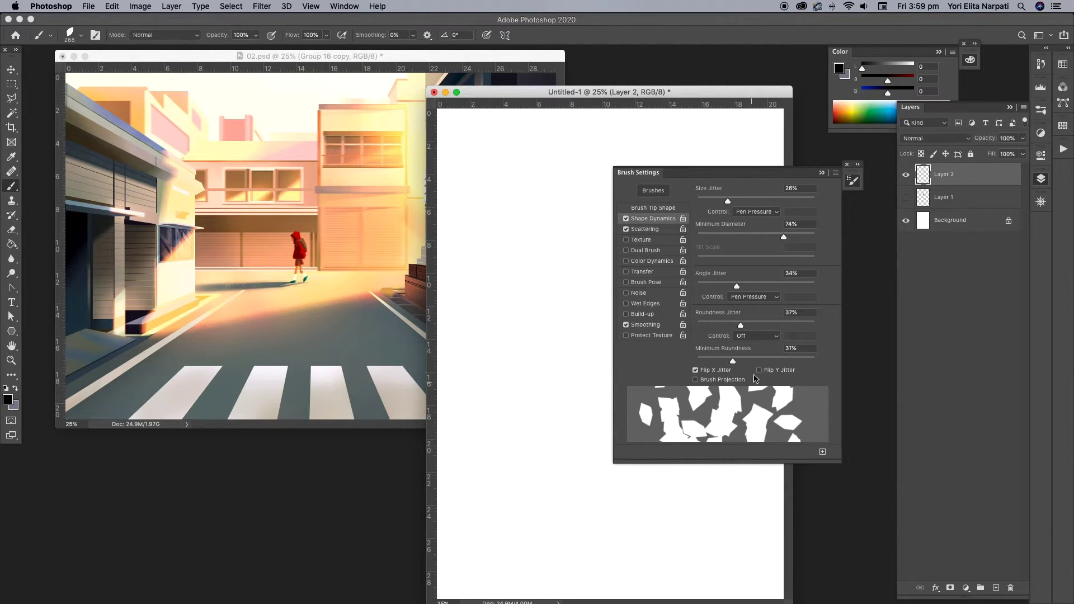
key("F5")
left_click_drag(587, 247, 576, 275)
key("ctrl+z")
Enable colour dynamics with hue and saturation jitter on an olive foreground, testing and undoing a stroke
key("F5")
left_click(645, 229)
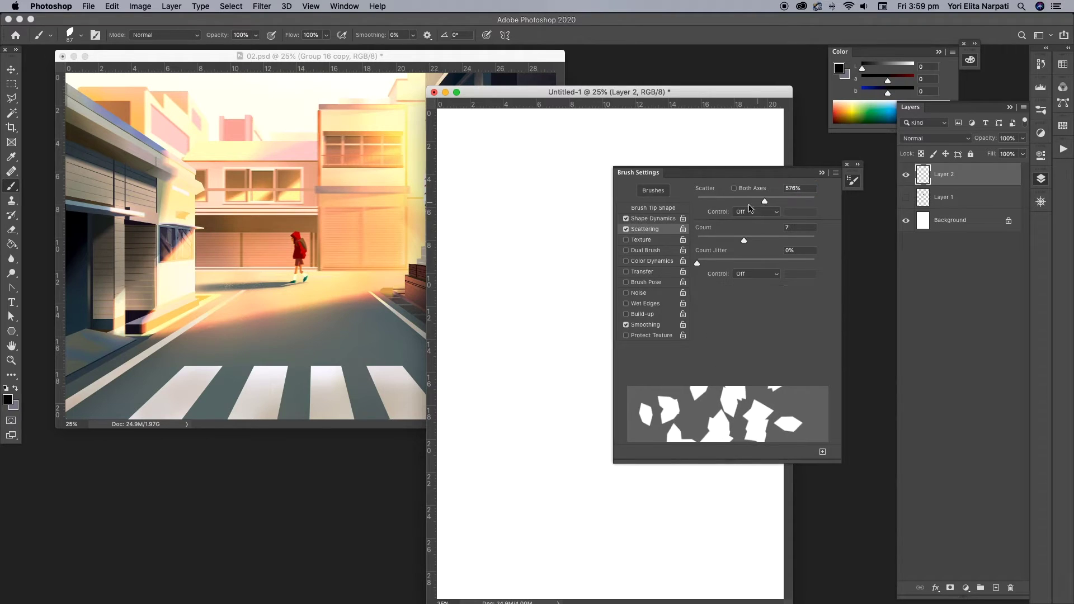
left_click(652, 261)
left_click(873, 111)
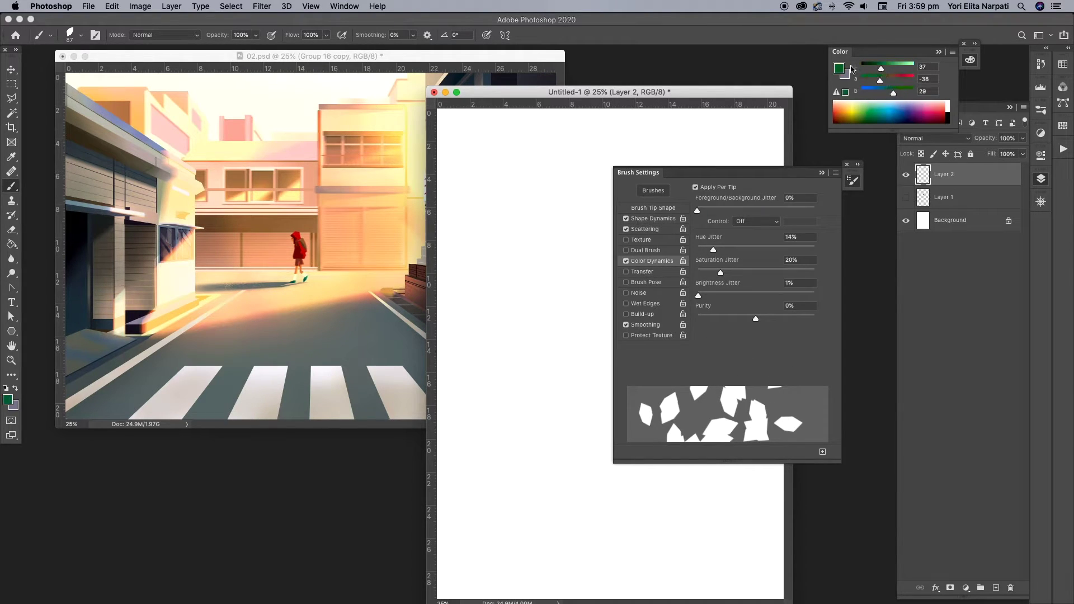
left_click(839, 68)
left_click(891, 275)
left_click_drag(624, 322, 643, 277)
key("ctrl+z")
Turn off pen pressure for angle jitter and paint a cluster of leaves
key("F5")
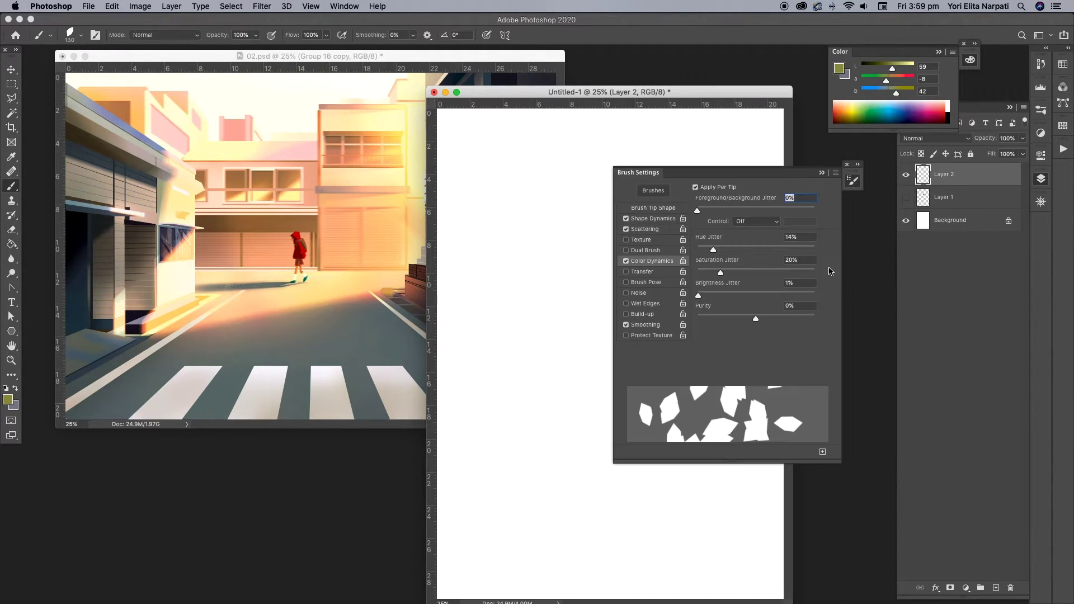
left_click(652, 218)
left_click(754, 297)
left_click(738, 278)
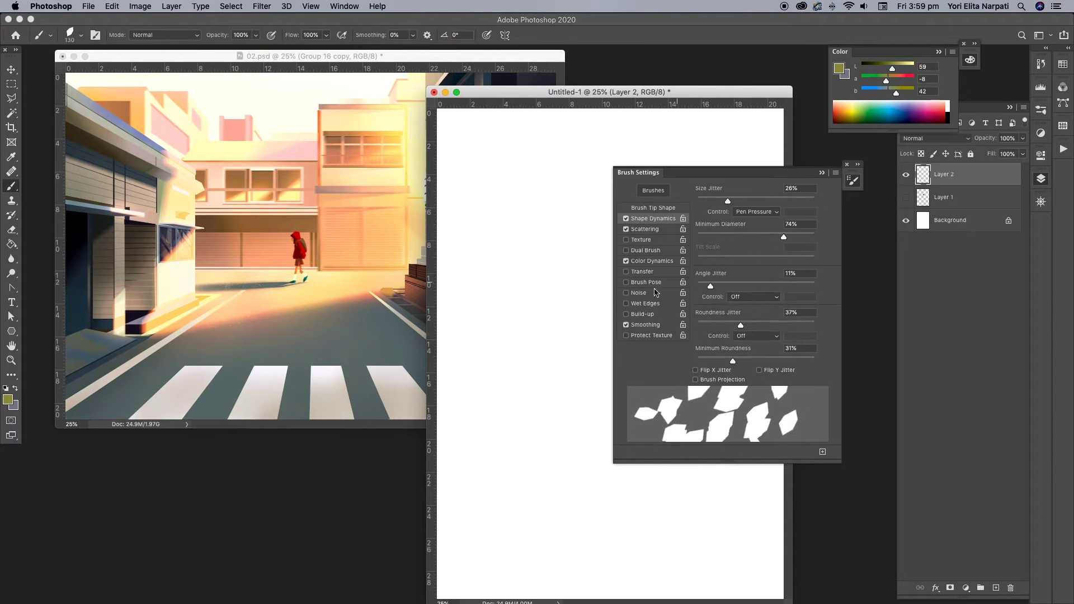
left_click(664, 209)
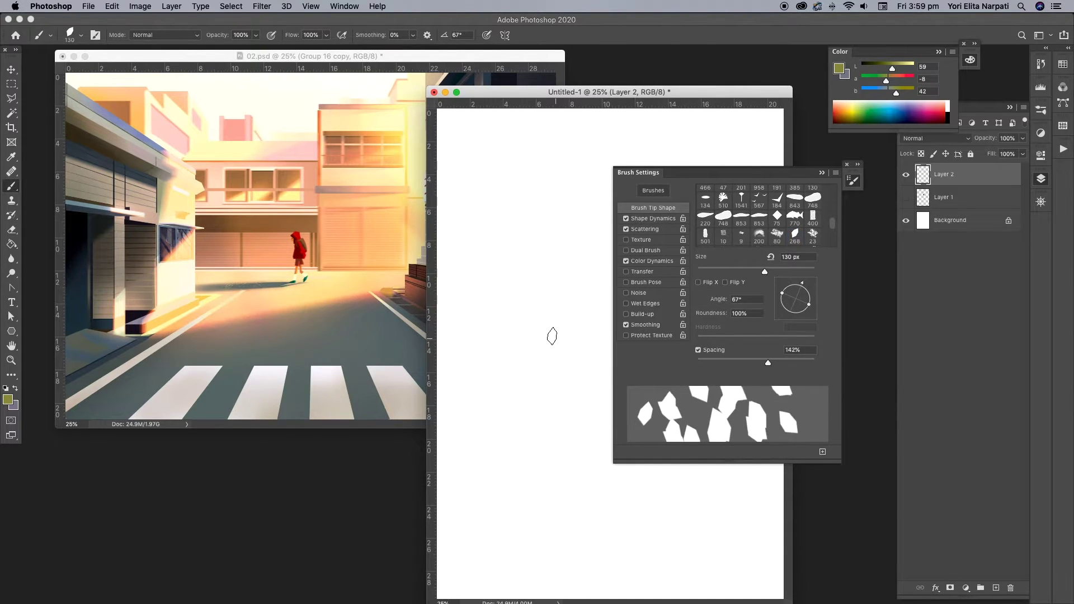
left_click(652, 218)
mouse_move(565, 330)
left_mouse_down()
mouse_move(529, 294)
mouse_move(506, 305)
left_mouse_up()
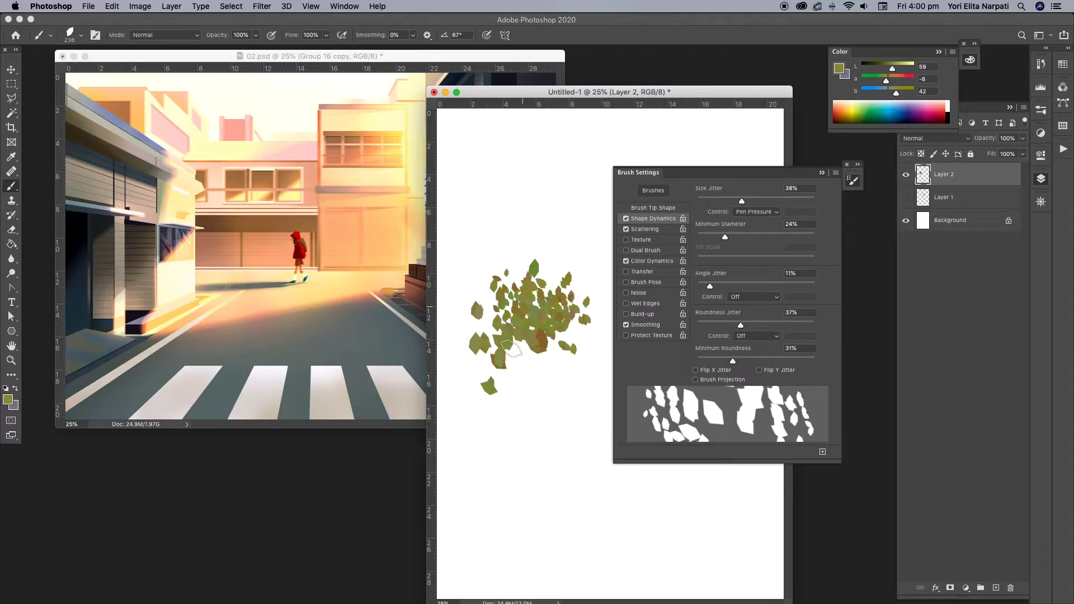
Adjust the tip roundness and tilt it to 69°, then paint more leaves below the cluster
left_click(652, 207)
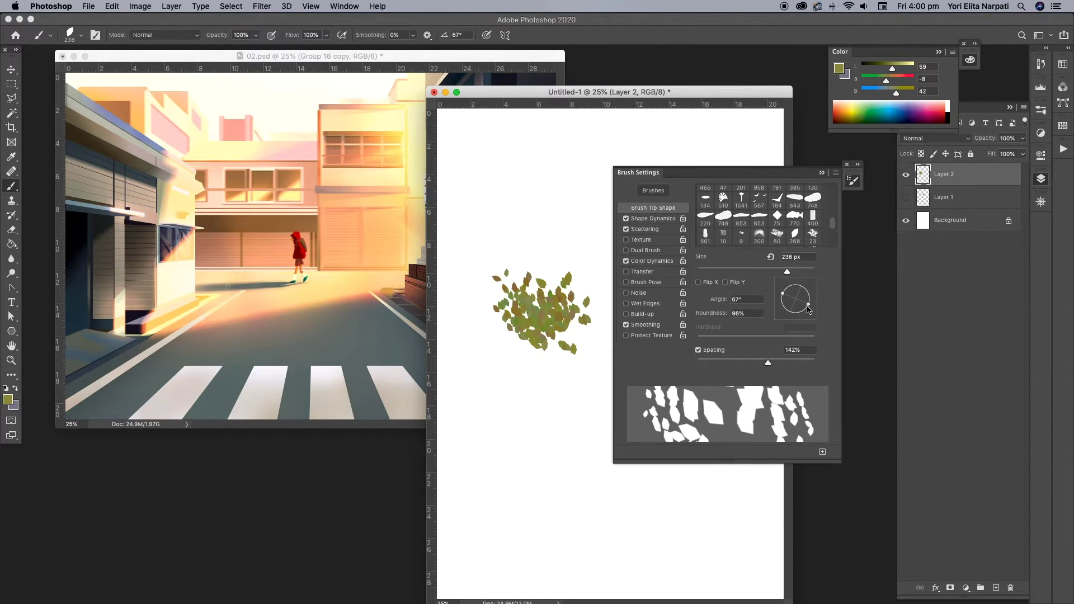
left_click_drag(809, 306, 809, 304)
mouse_move(526, 395)
left_mouse_down()
mouse_move(537, 389)
mouse_move(475, 470)
left_mouse_up()
left_click(853, 180)
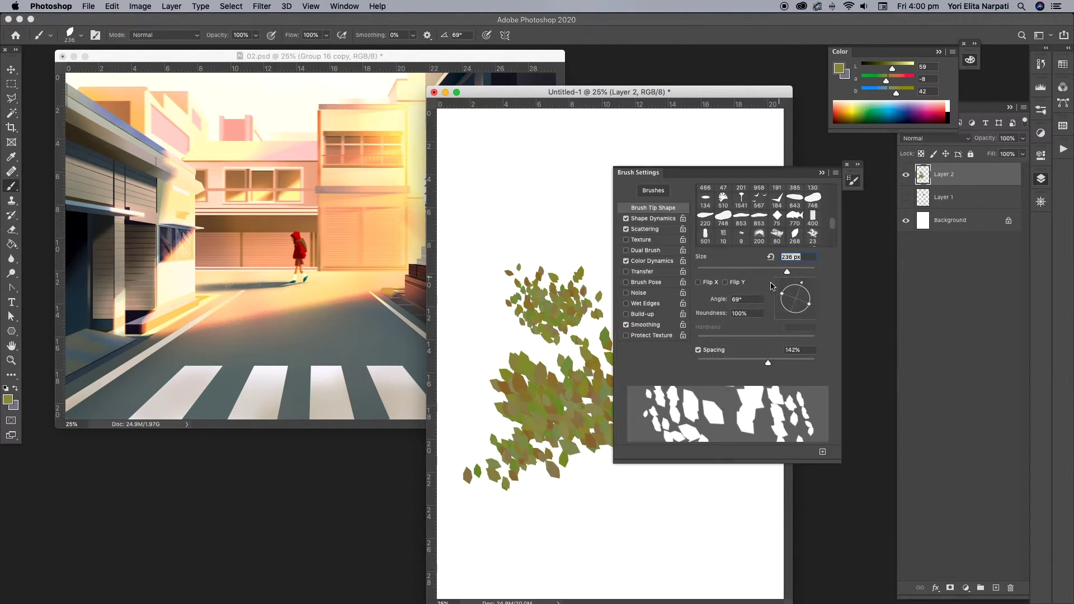
Paint patches of green leaves toward the upper left, then bring the street painting forward
left_click(653, 261)
left_click_drag(888, 80, 892, 92)
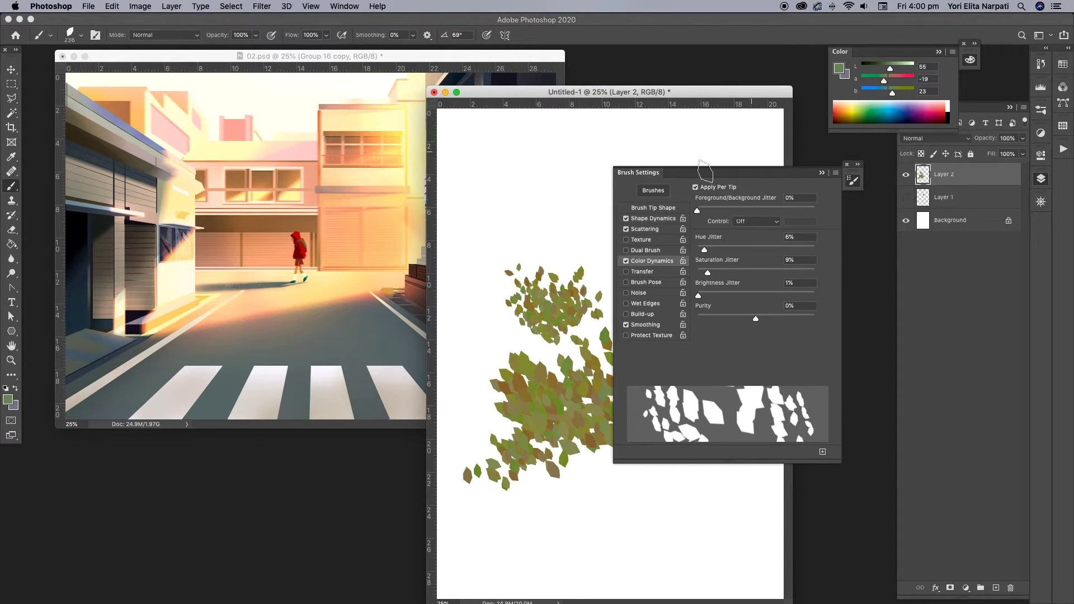
left_click_drag(559, 168, 503, 268)
left_click(852, 180)
left_click(562, 428)
left_click_drag(565, 430, 774, 546)
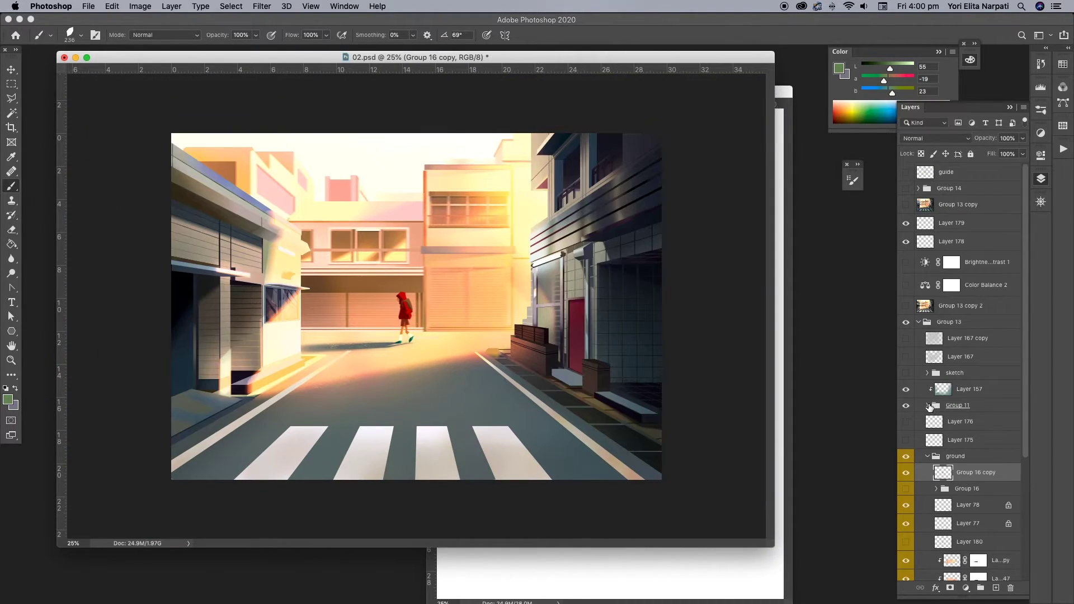
Expand Group 11 and its nested group, make Layer 190 active, and zoom into the street
left_click(927, 405)
left_click(937, 452)
scroll(951, 441, "down", 1)
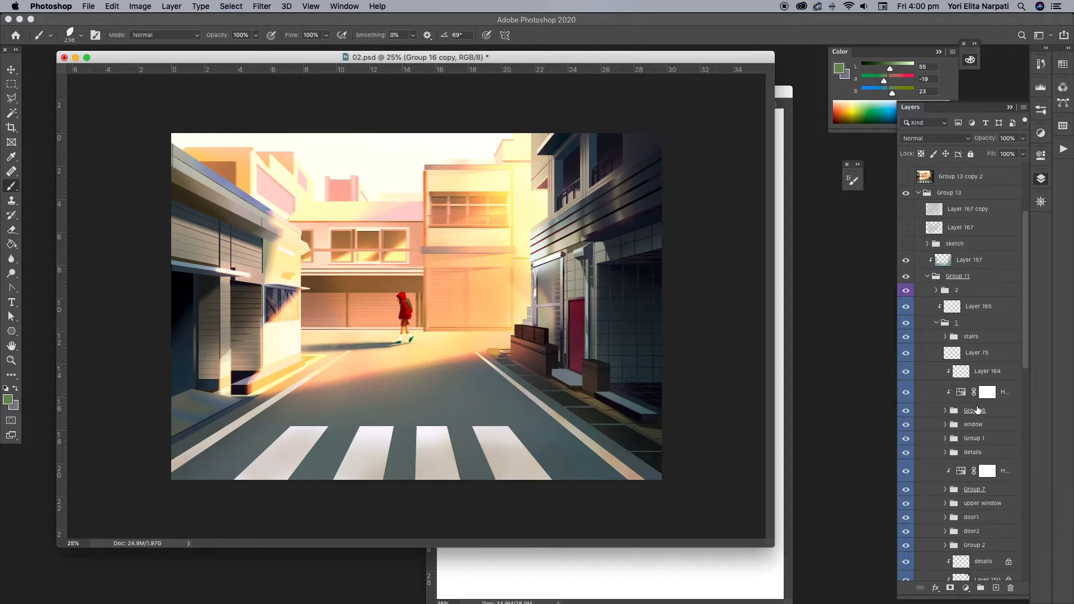
left_click(968, 411)
key("F7")
left_click_drag(976, 295, 977, 294)
Pick the leaf brush at size 44 and paint foliage above the planters
right_click(687, 359)
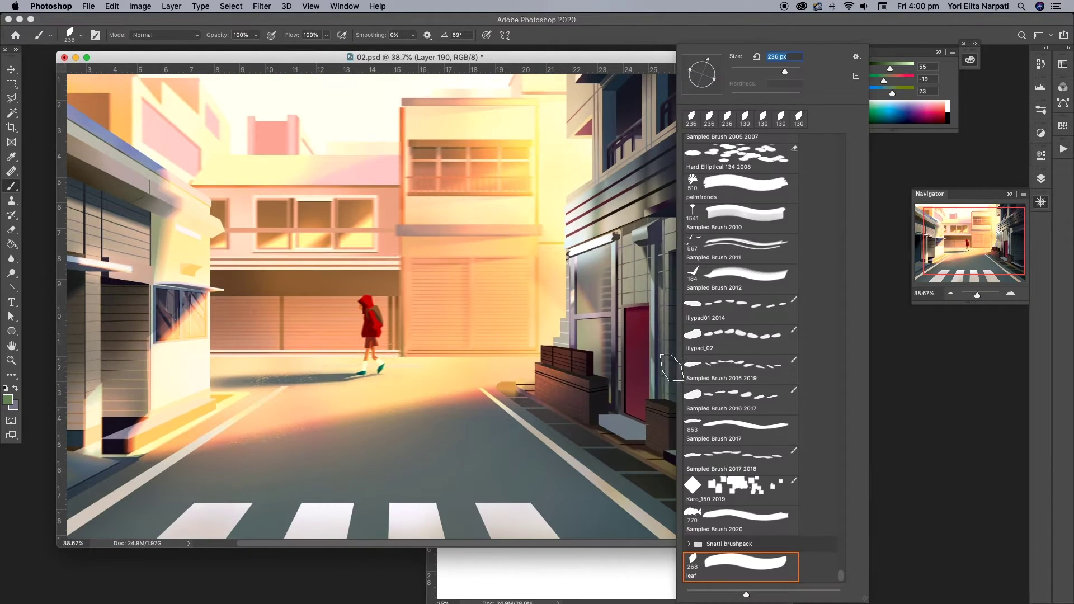
left_click_drag(649, 369, 680, 397)
right_click(687, 359)
type("44")
key("Return")
mouse_move(582, 330)
left_mouse_down()
mouse_move(538, 336)
mouse_move(582, 338)
left_mouse_up()
right_click(565, 336)
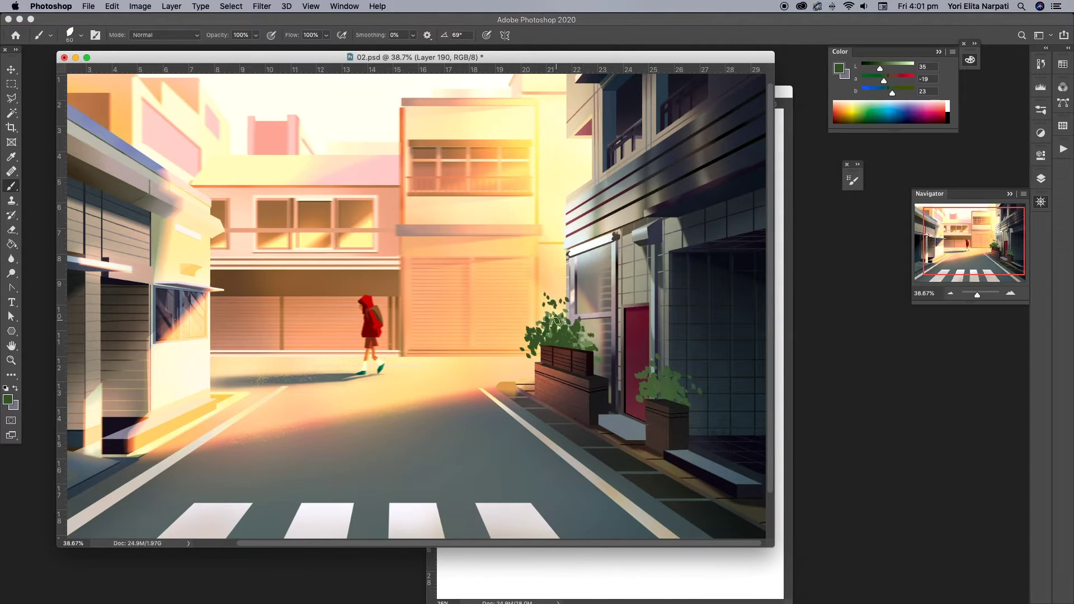
key("F7")
key("ctrl+shift+alt+n")
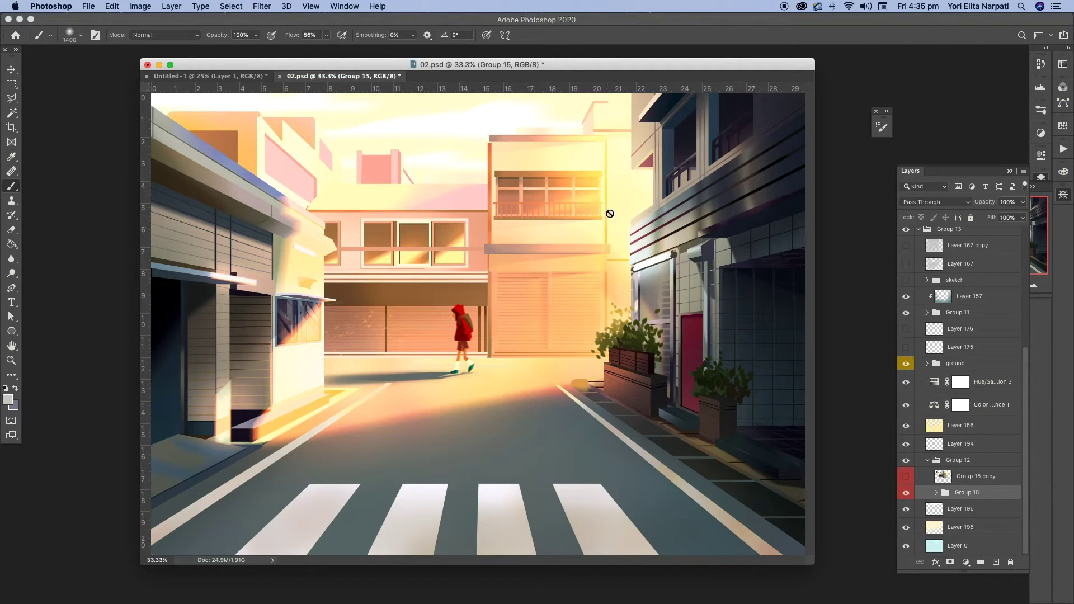
Duplicate Group 15, merge the copy into one layer, and toggle Group 15 to compare
right_click(974, 491)
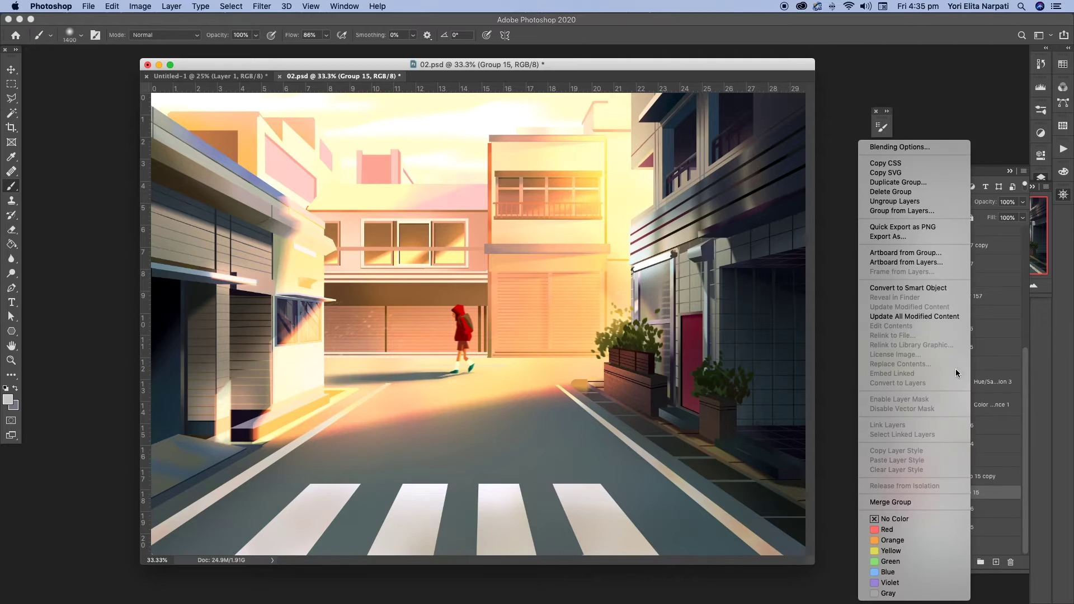
left_click(878, 184)
left_click(631, 263)
right_click(956, 492)
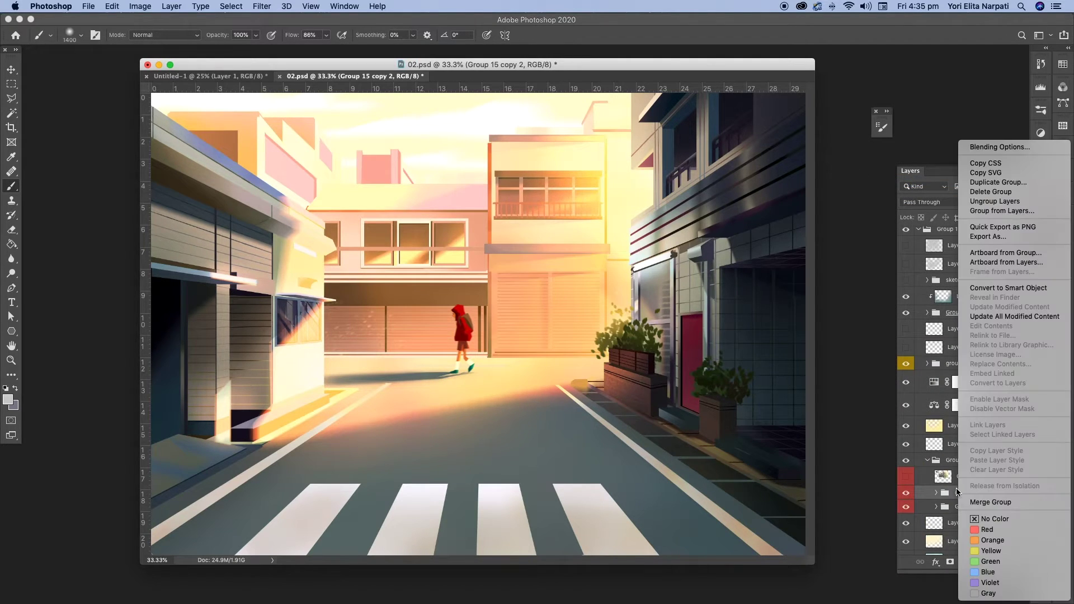
left_click(990, 502)
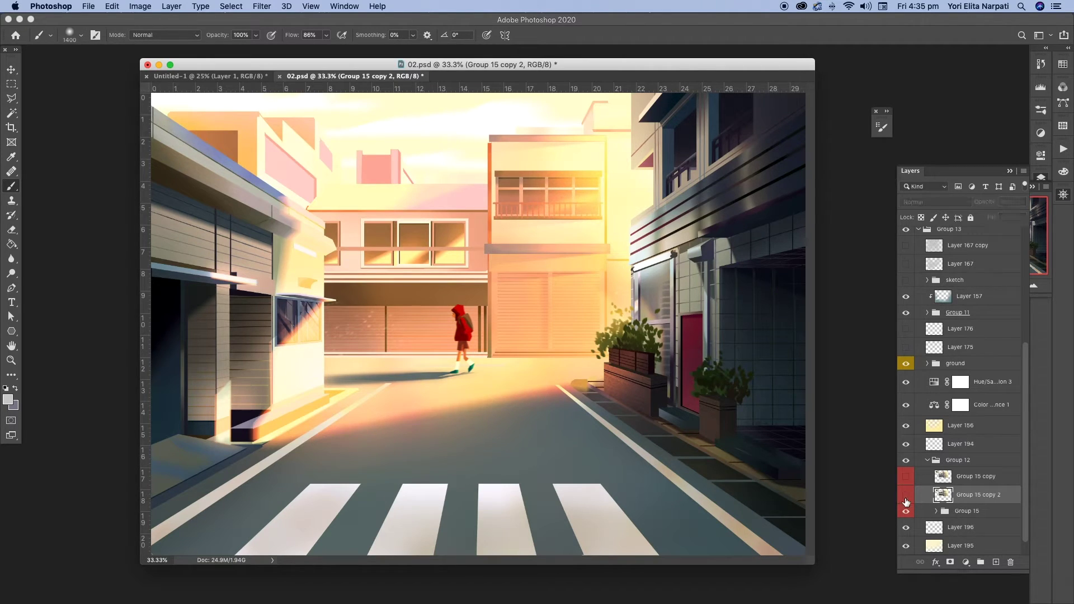
left_click(907, 512)
left_click(905, 495)
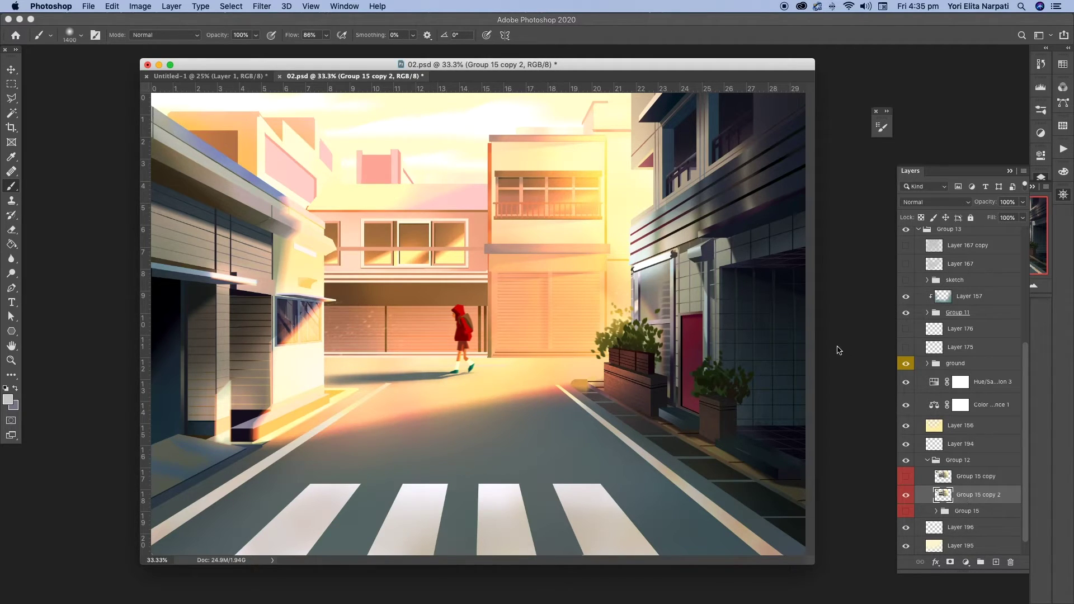
left_click(263, 6)
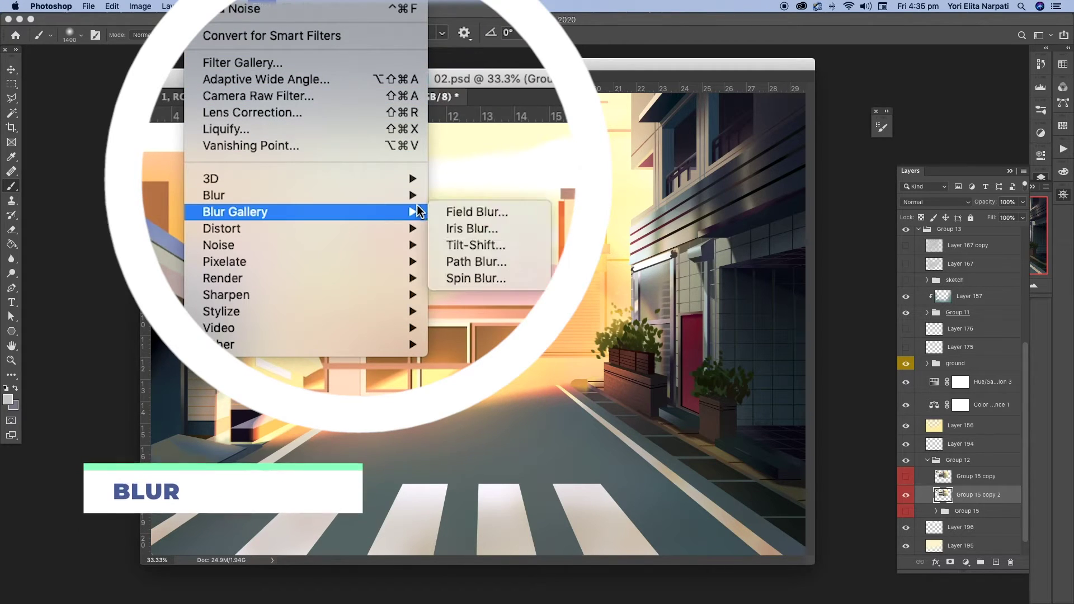
mouse_move(219, 194)
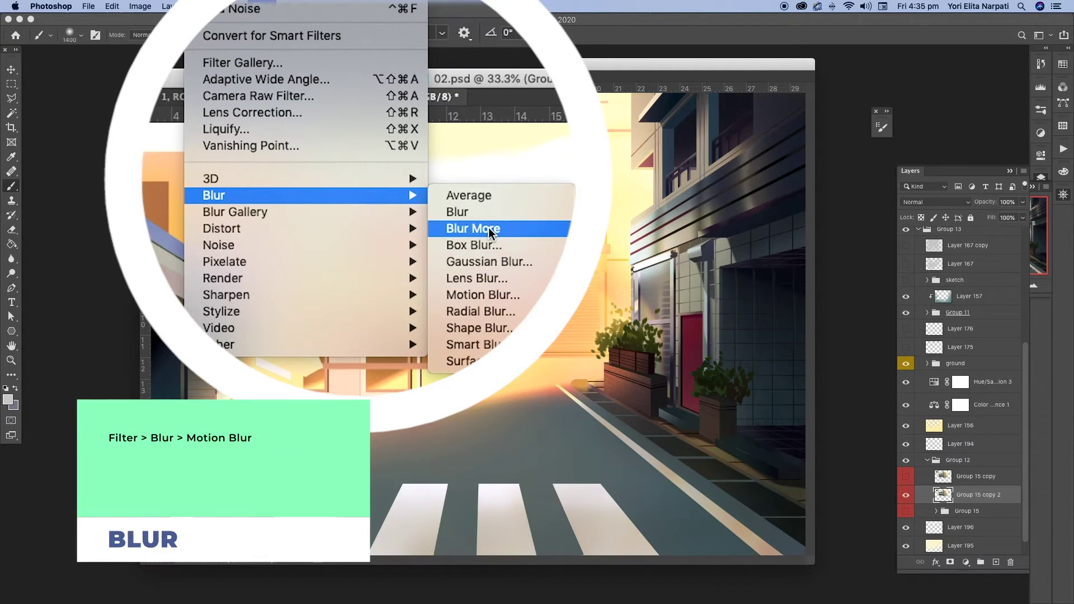
Apply a Motion Blur of angle 3 and distance 13 pixels, then collapse Group 13
left_click(481, 294)
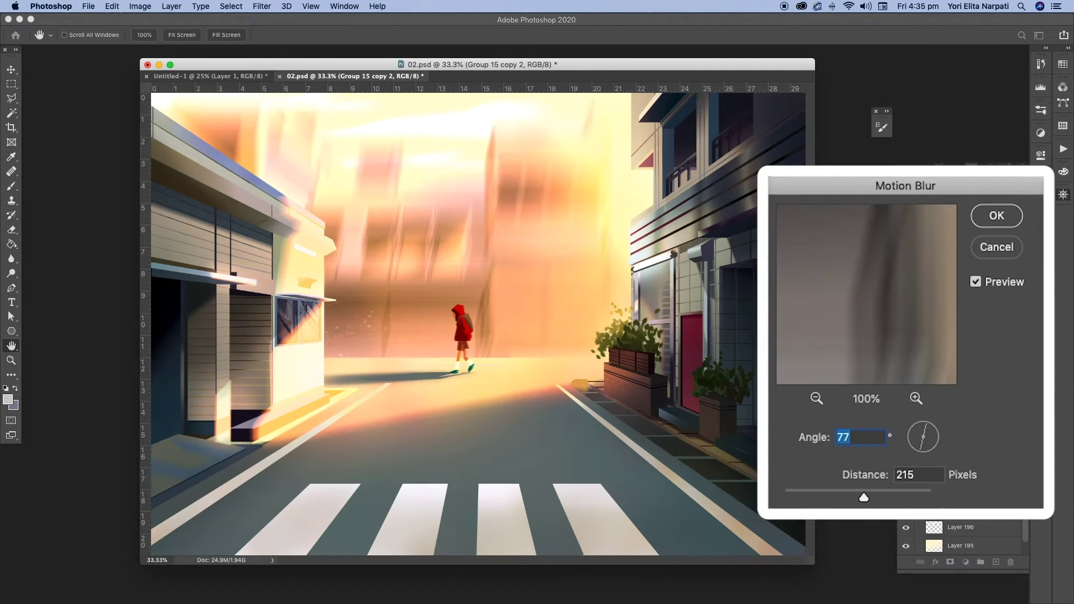
left_click_drag(924, 458, 939, 435)
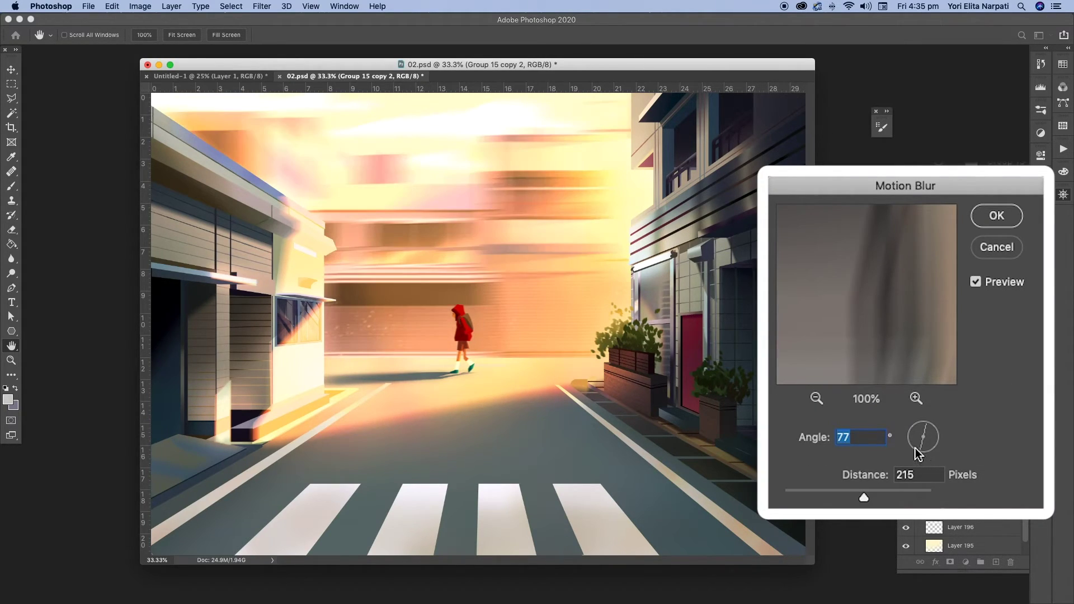
left_click_drag(799, 495, 796, 499)
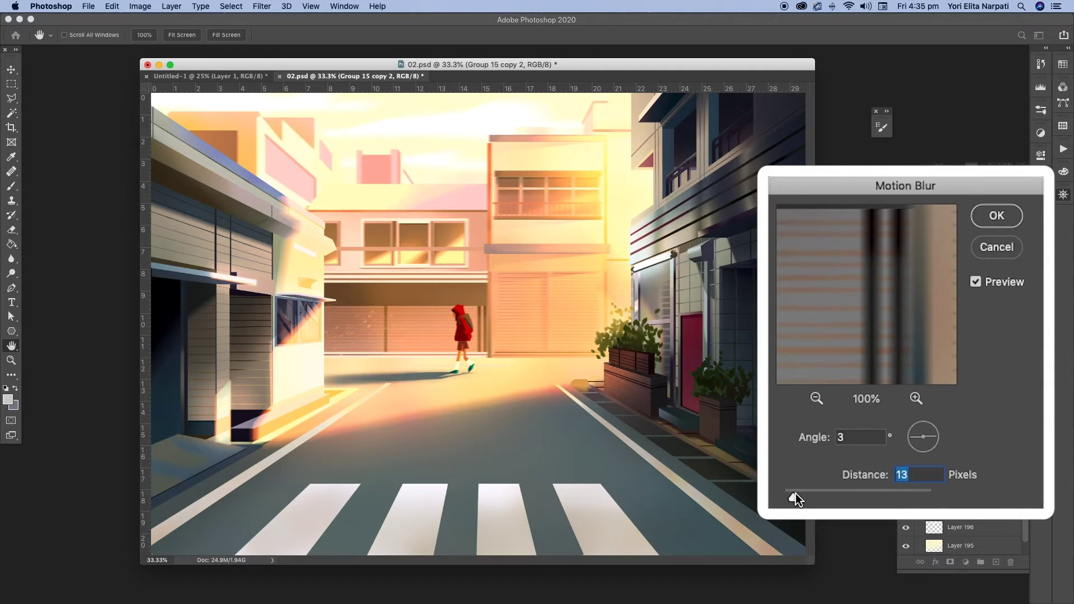
key("b")
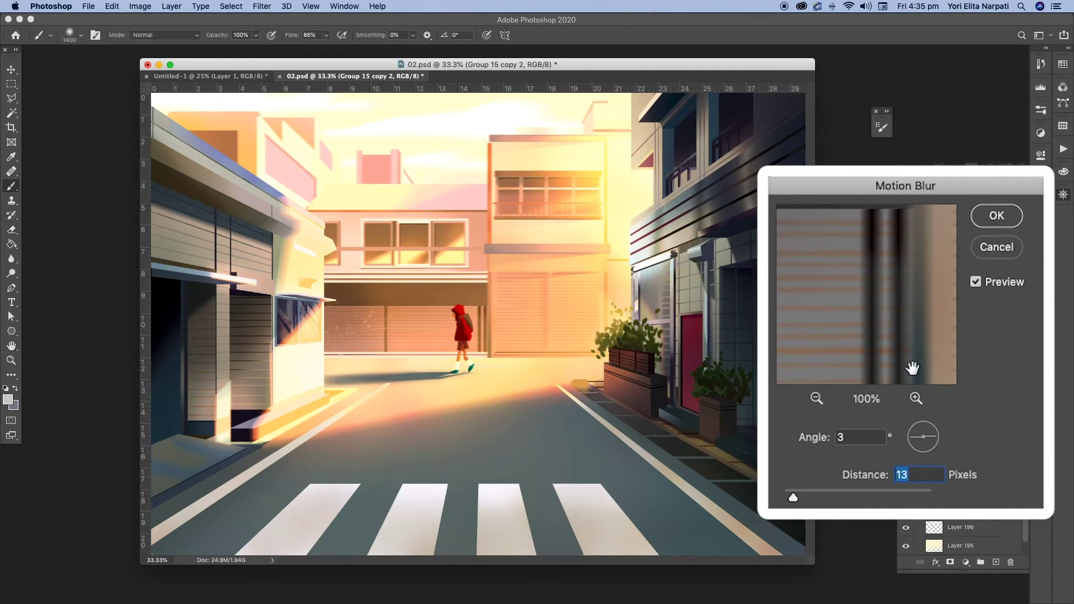
left_click(998, 217)
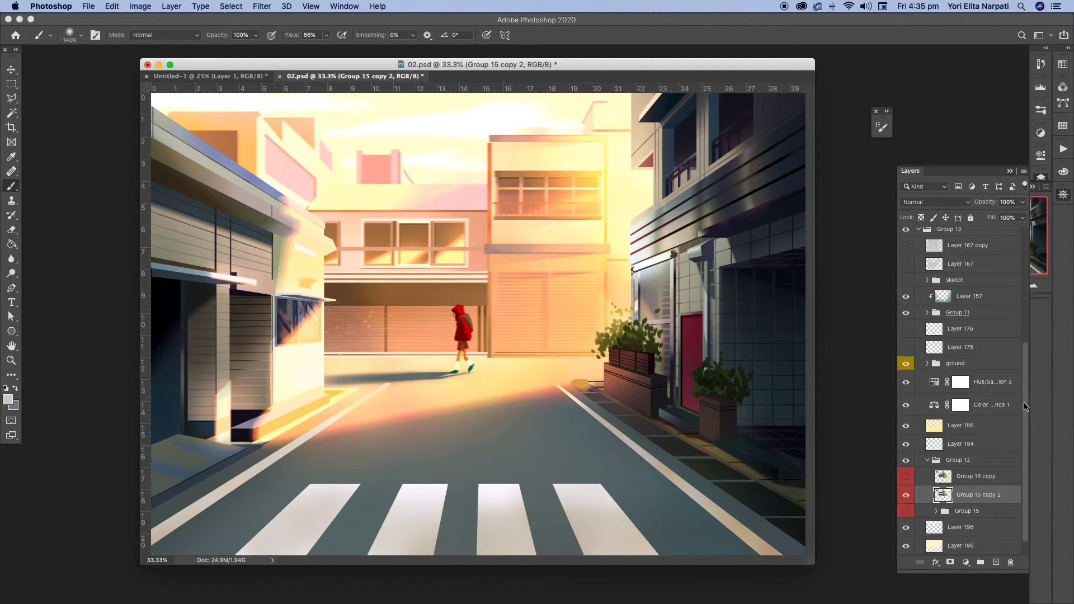
left_click_drag(1024, 406, 1021, 338)
left_click(921, 345)
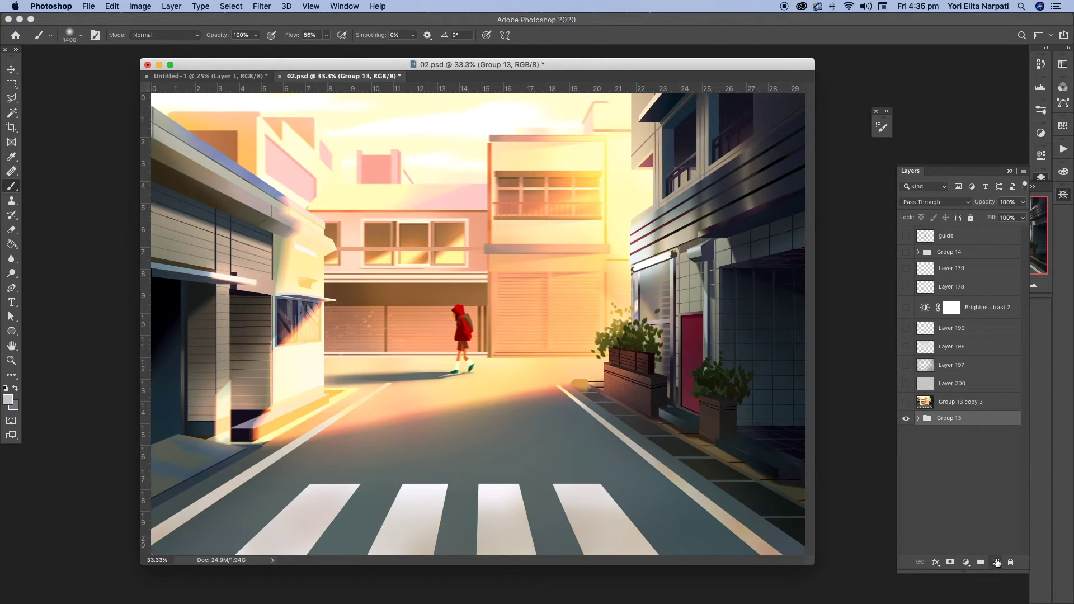
Add a new layer above Group 13 and fill it with light grey
left_click(996, 562)
key("g")
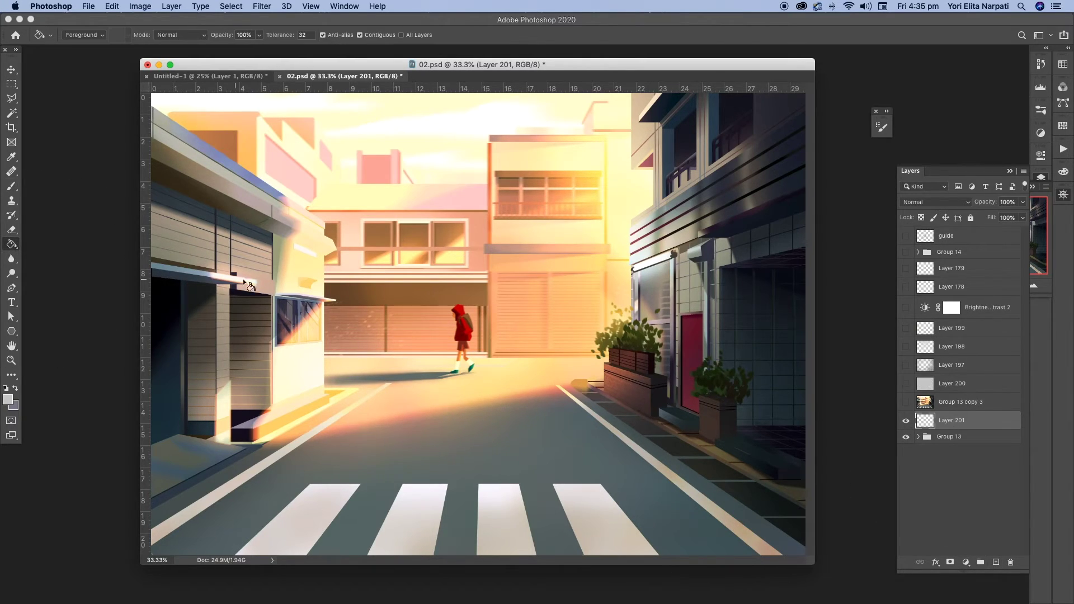
left_click(566, 353)
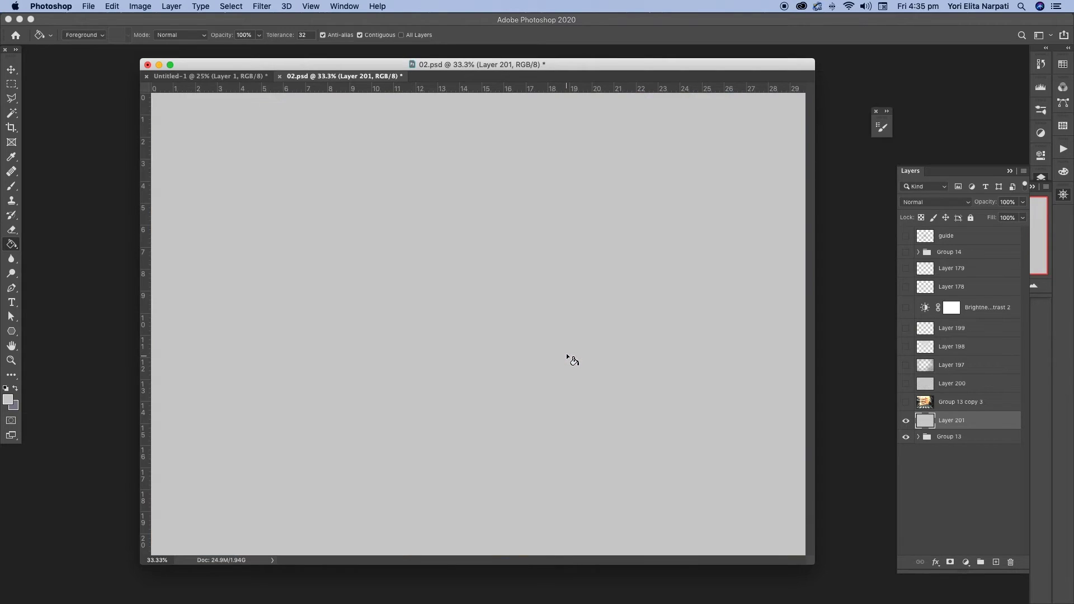
Apply low-amount Monochromatic Add Noise to the grey layer
left_click(260, 6)
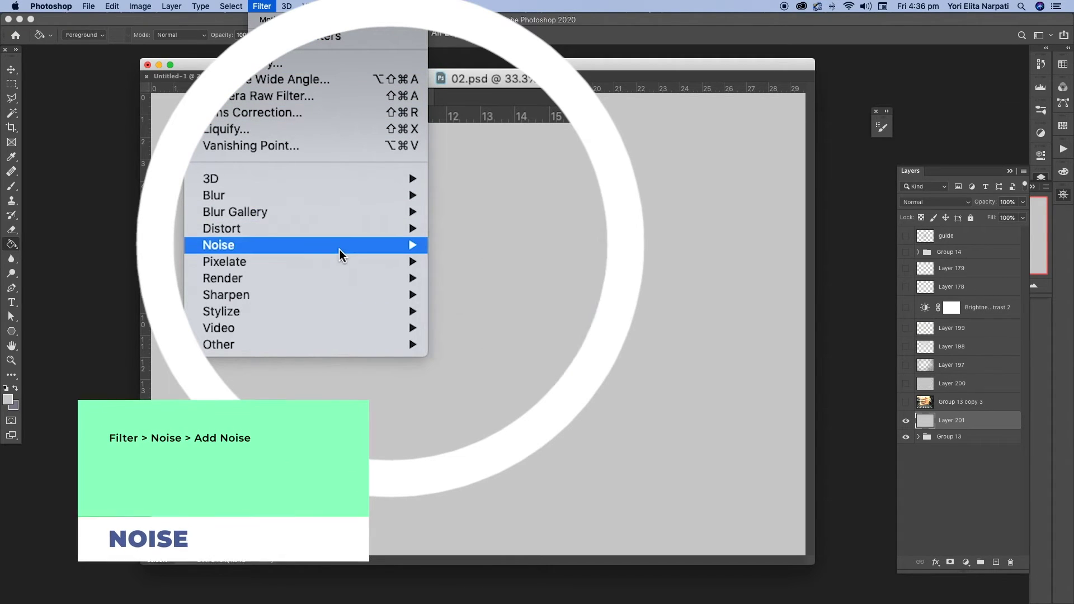
mouse_move(307, 245)
left_click(463, 247)
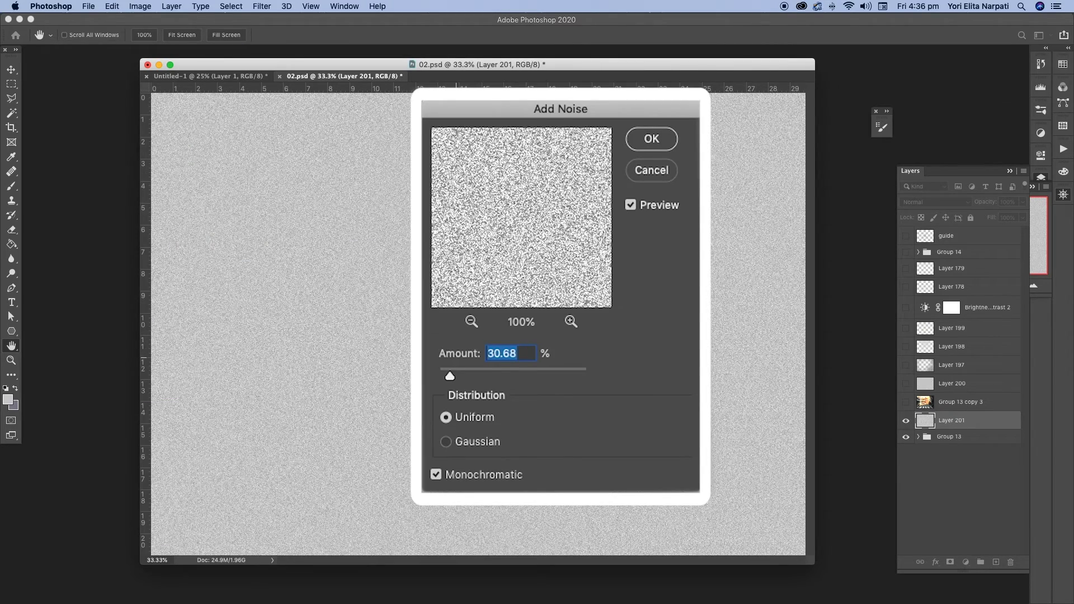
left_click(436, 475)
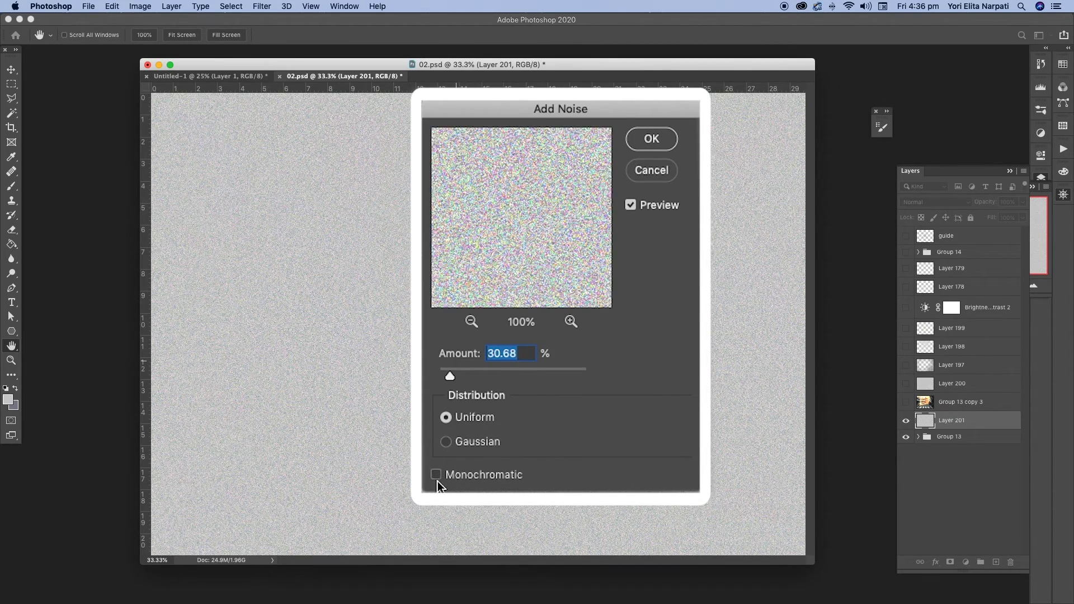
left_click(436, 474)
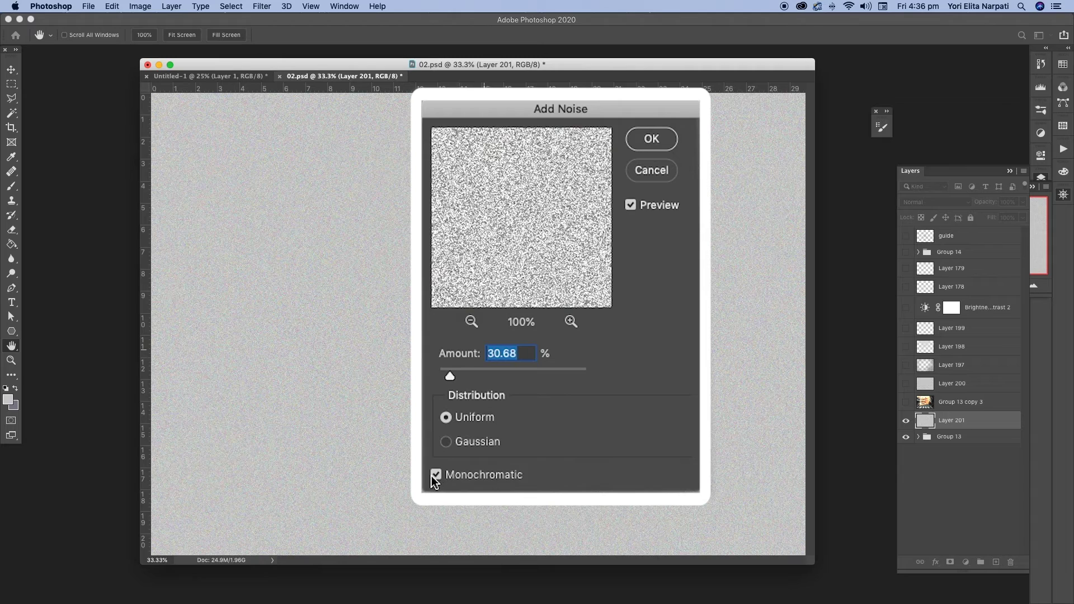
left_click(435, 475)
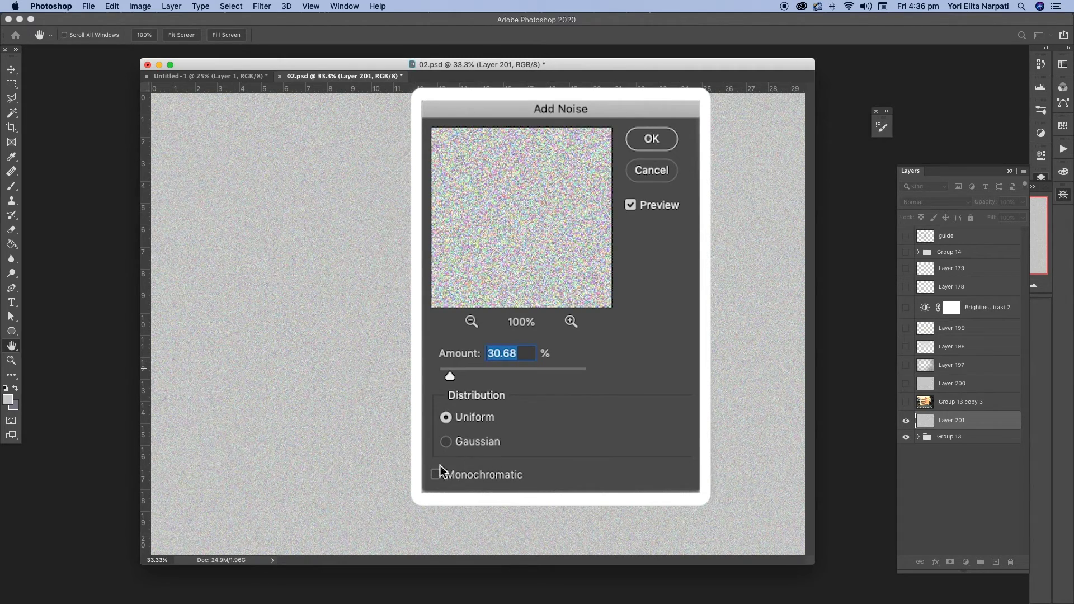
left_click(435, 475)
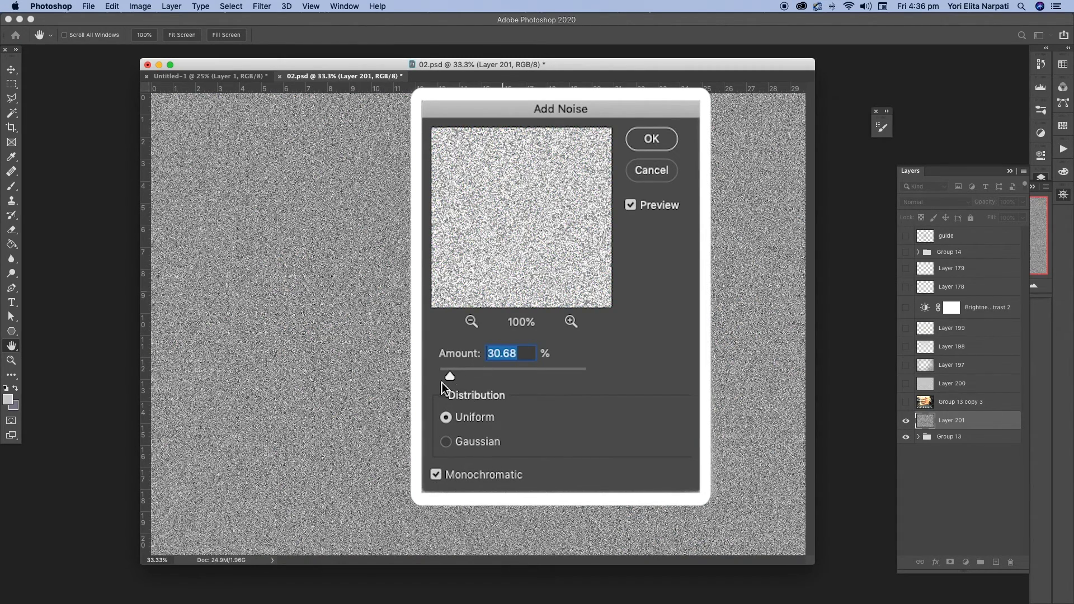
mouse_move(450, 376)
left_mouse_down()
mouse_move(508, 370)
mouse_move(447, 374)
left_mouse_up()
left_click(448, 369)
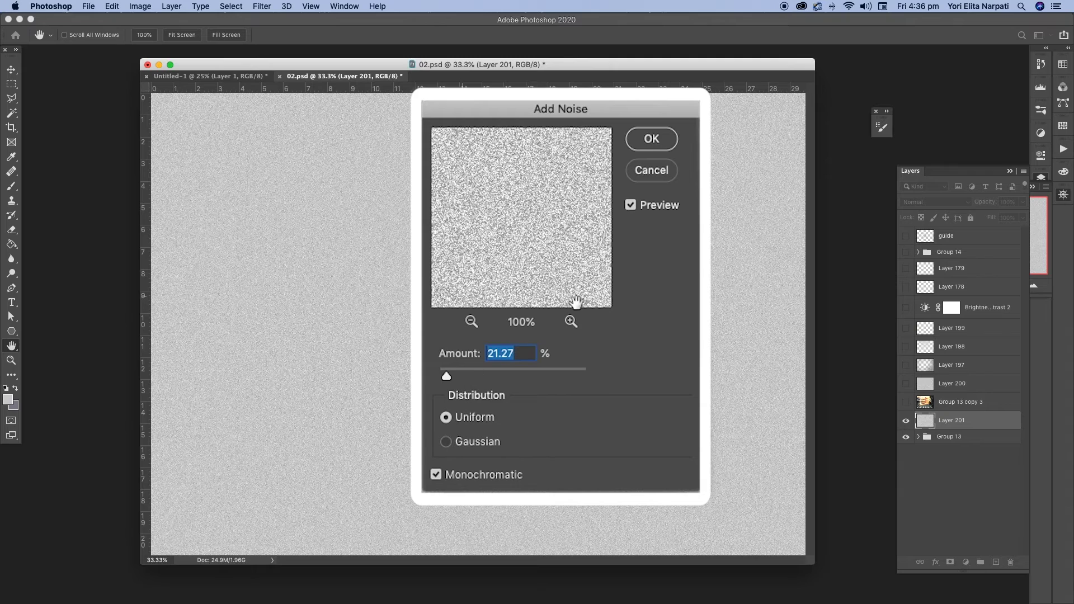
left_click_drag(444, 374, 445, 375)
left_click(651, 139)
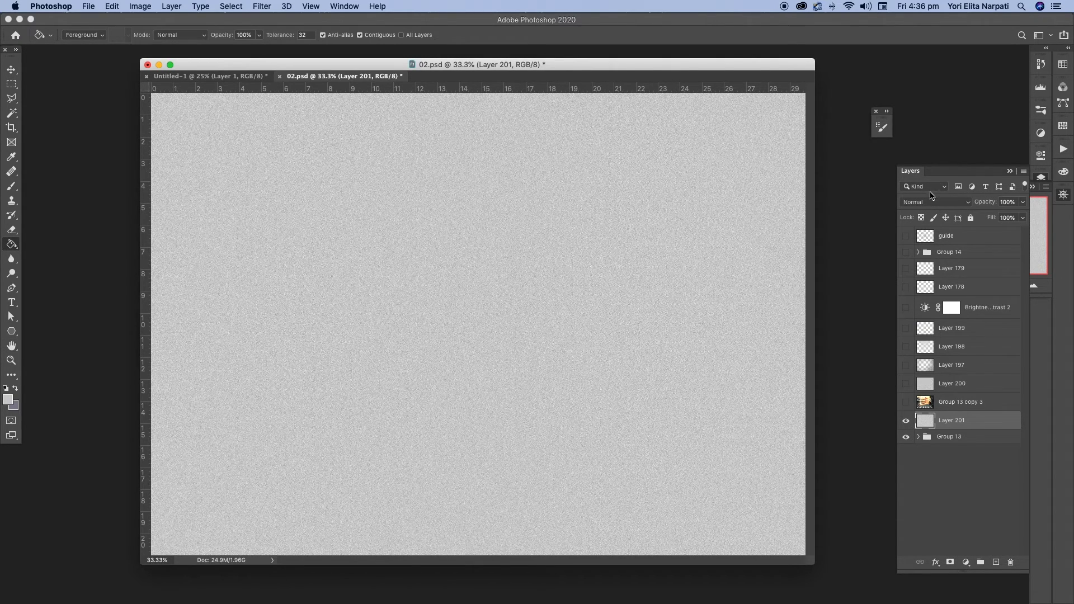
Set Layer 201 to Divide blend mode and soft-erase its noise from the upper sky glow
left_click(932, 202)
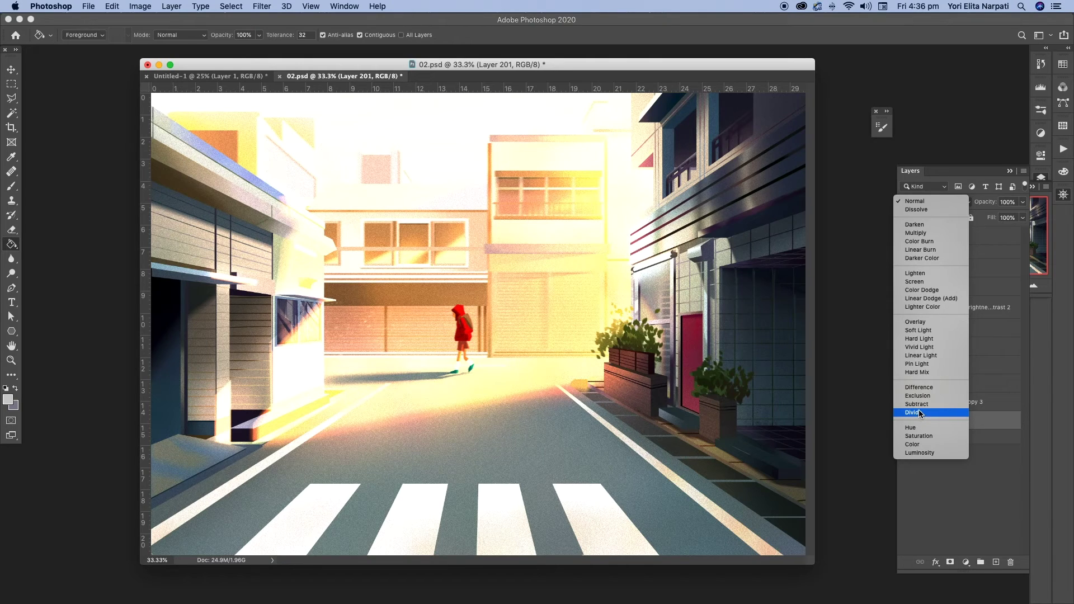
left_click(920, 413)
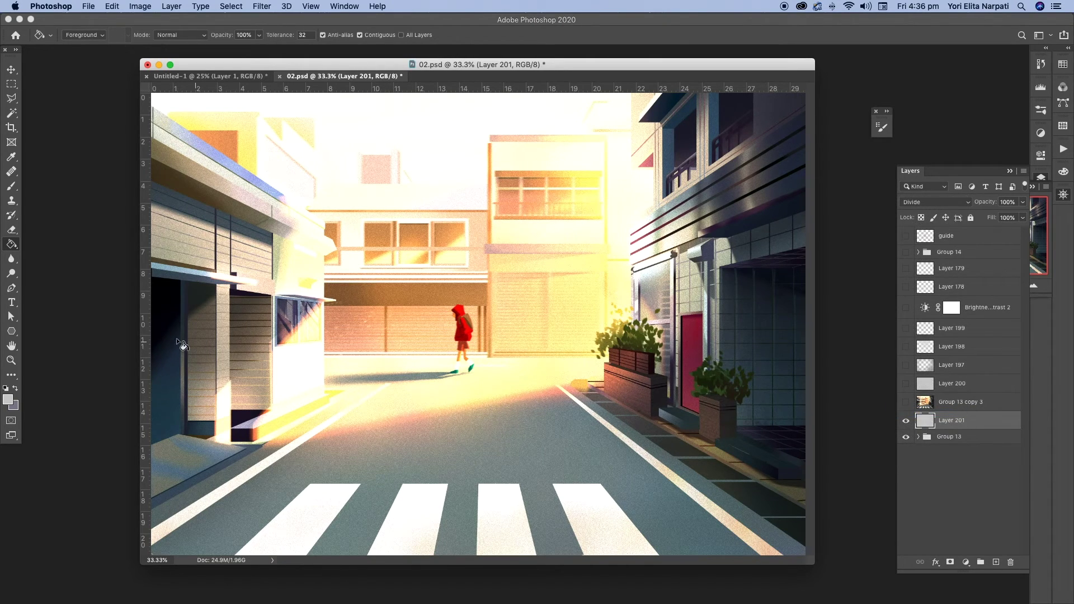
left_click(11, 229)
right_click(516, 213)
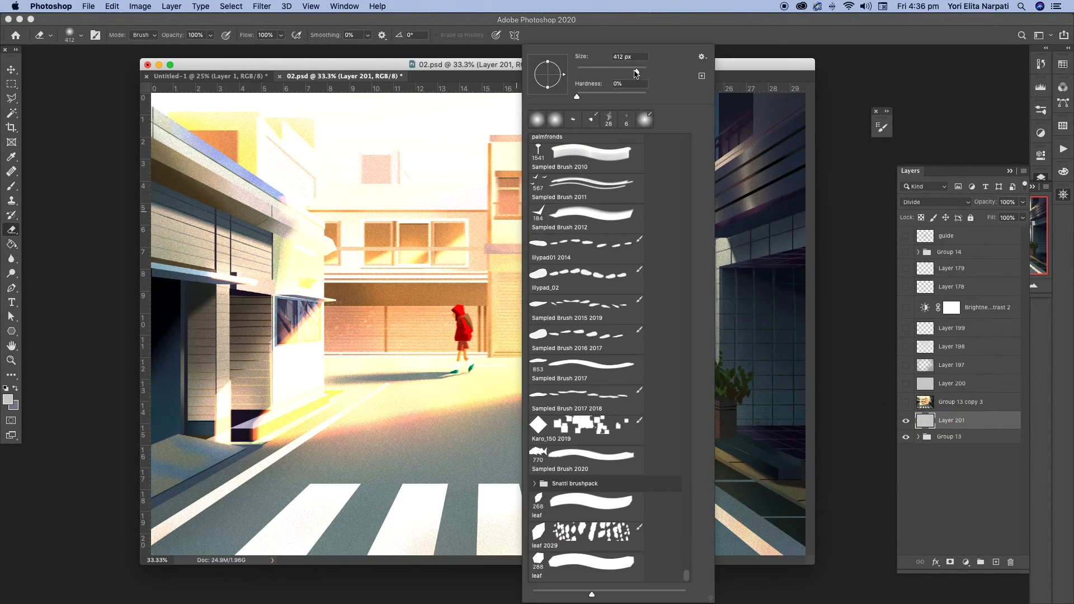
left_click(320, 58)
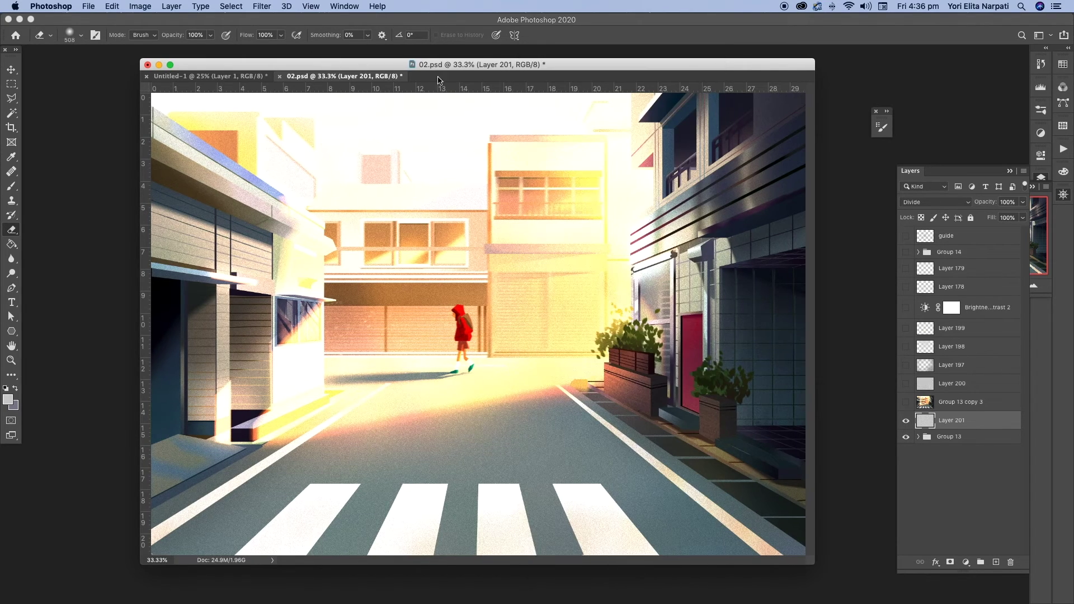
left_click_drag(638, 160, 320, 176)
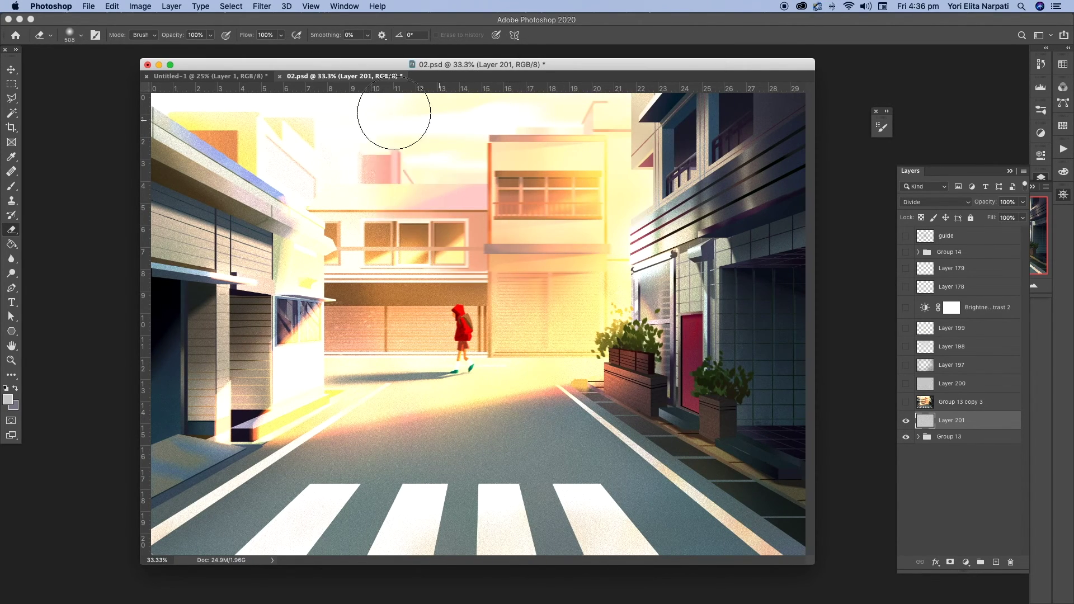
right_click(654, 128)
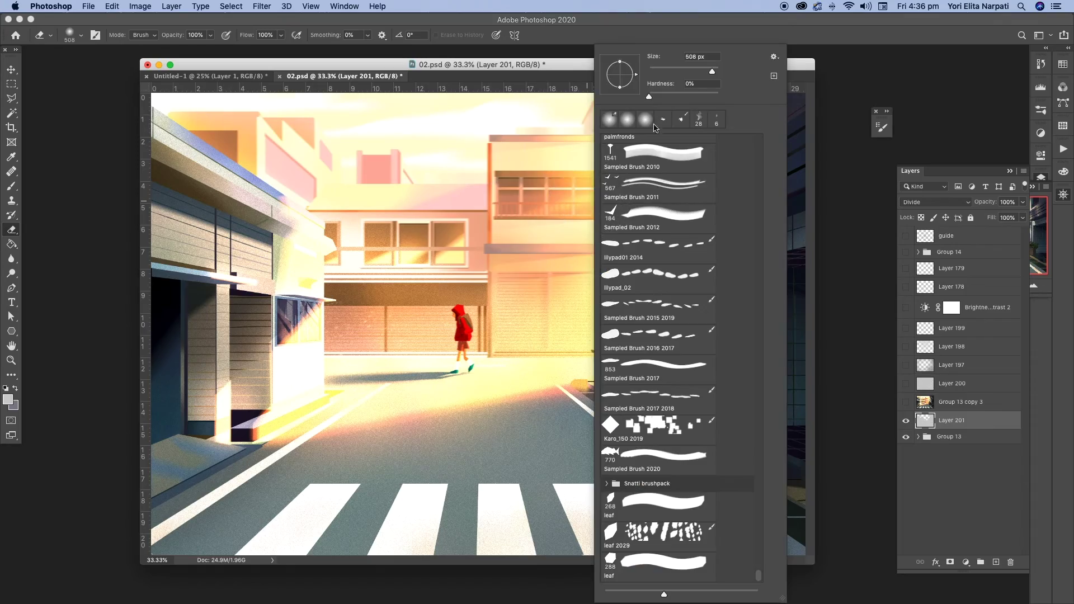